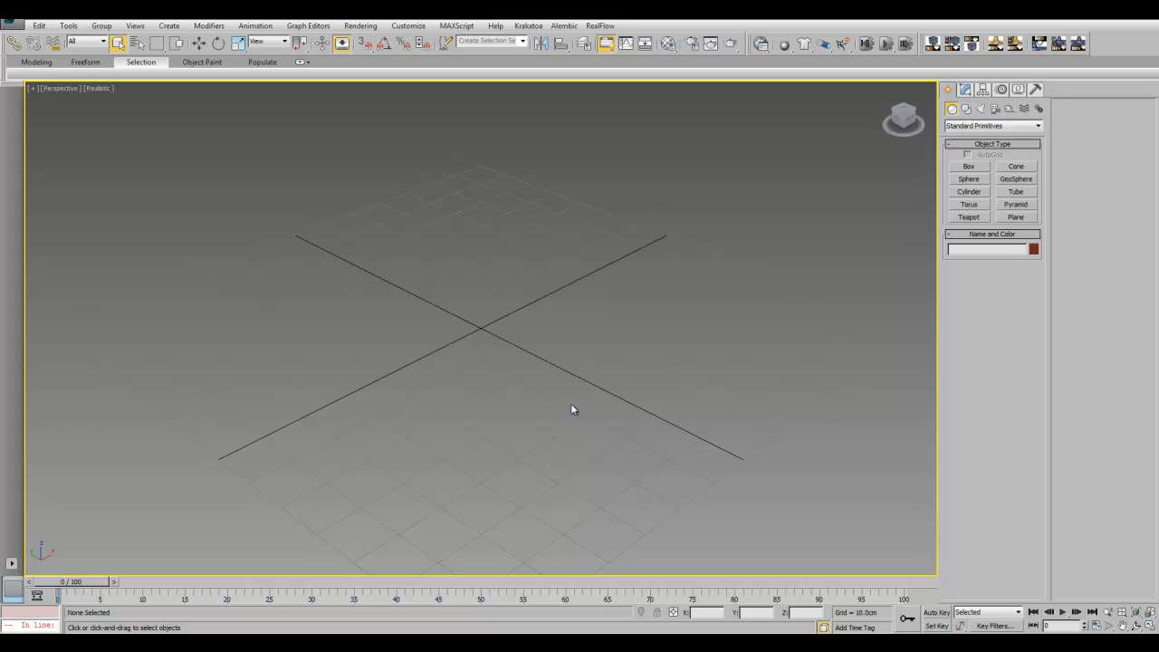
# Create a PF Source particle system with an icon about 19 by 17 cm near the centre of the grid.
pyautogui.scroll(-5, 472, 356)
pyautogui.scroll(5, 472, 356)
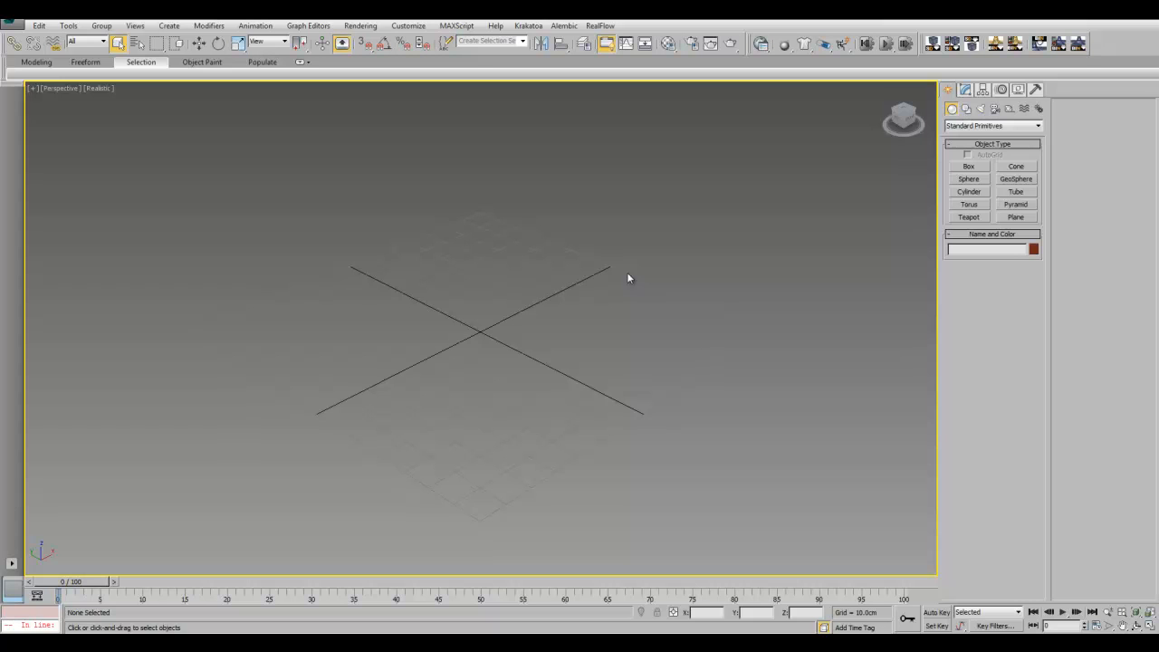
pyautogui.keyDown('alt'); pyautogui.moveTo(616, 263); pyautogui.dragTo(532, 377, button='middle'); pyautogui.keyUp('alt')
pyautogui.click(1022, 125)
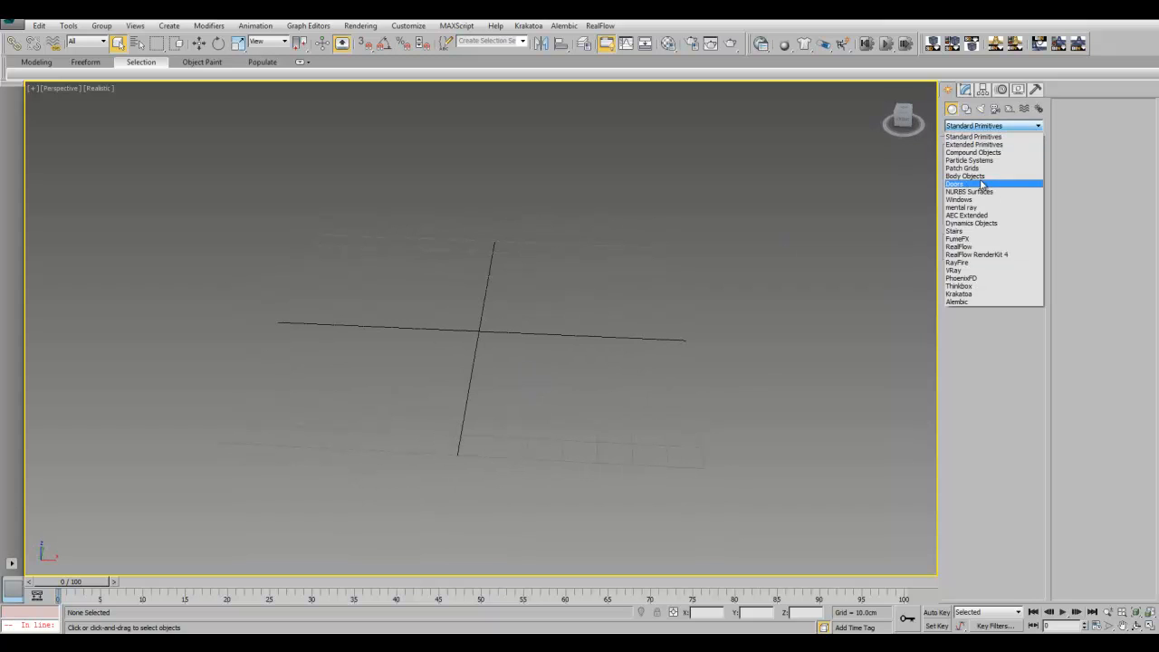
pyautogui.click(970, 160)
pyautogui.click(969, 166)
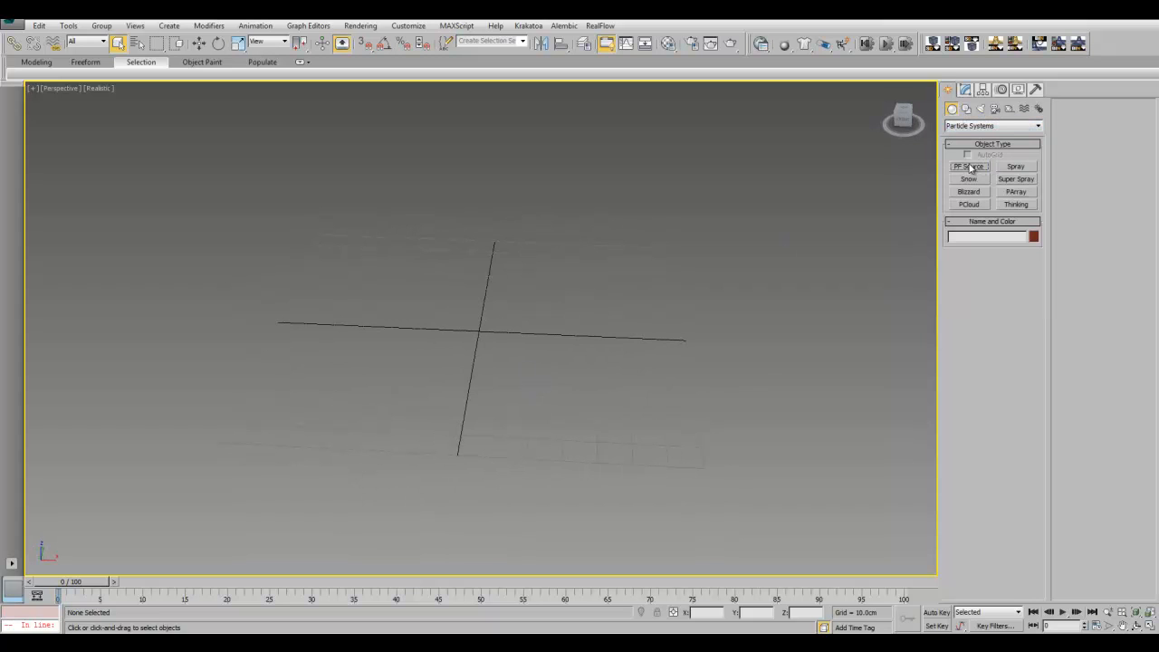
pyautogui.moveTo(475, 323); pyautogui.dragTo(519, 345)
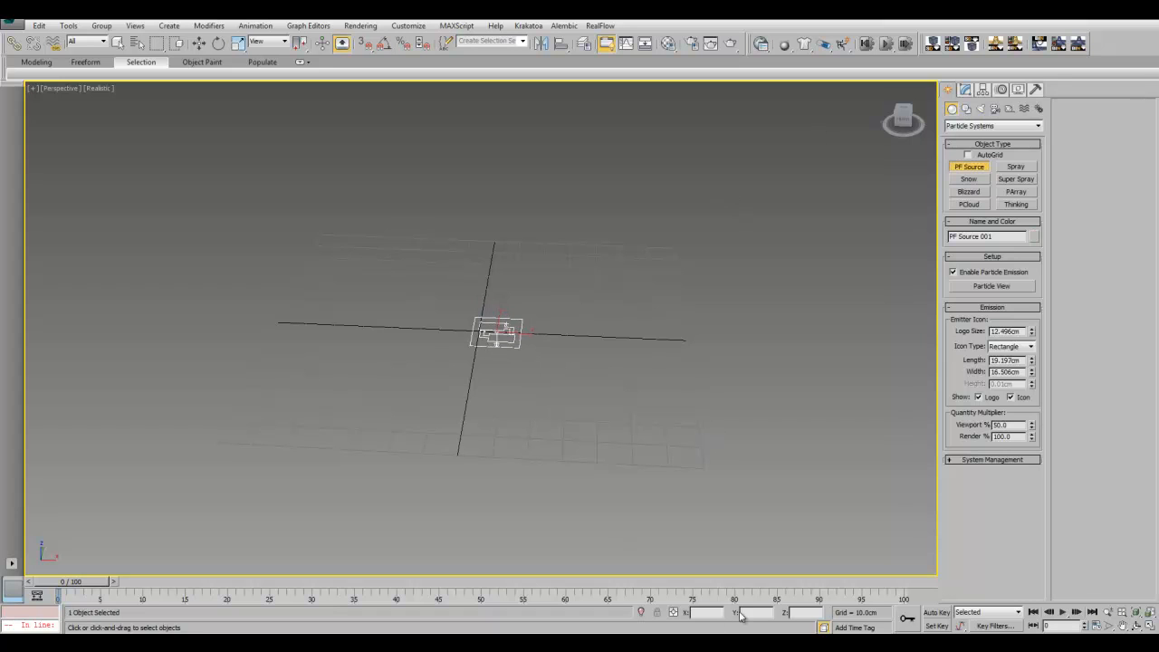
pyautogui.rightClick(657, 355)
pyautogui.click(592, 395)
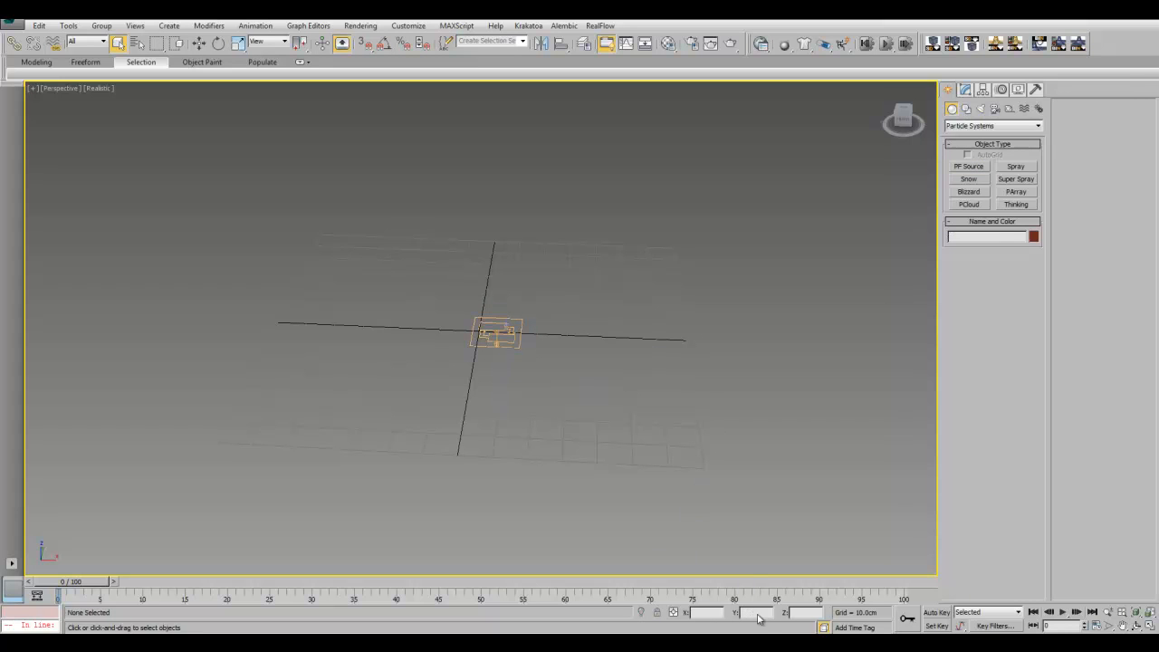
# Rotate the PF Source 90 degrees about the Y axis so its arrow faces the negative X direction.
pyautogui.rightClick(218, 43)
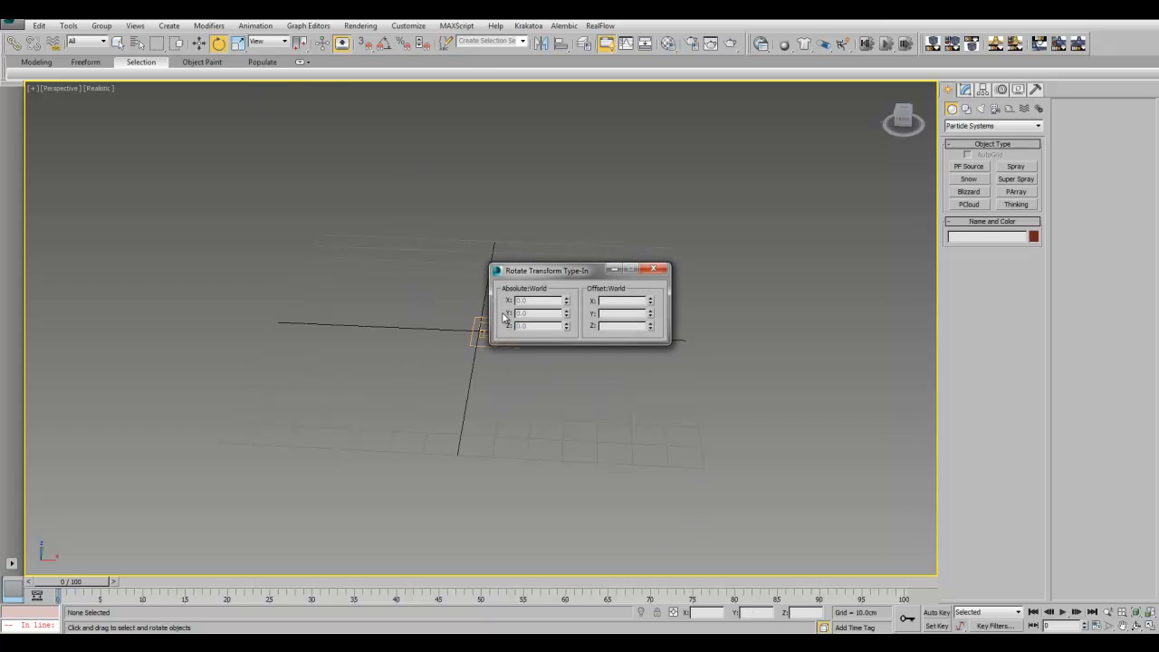
pyautogui.click(653, 269)
pyautogui.click(483, 336)
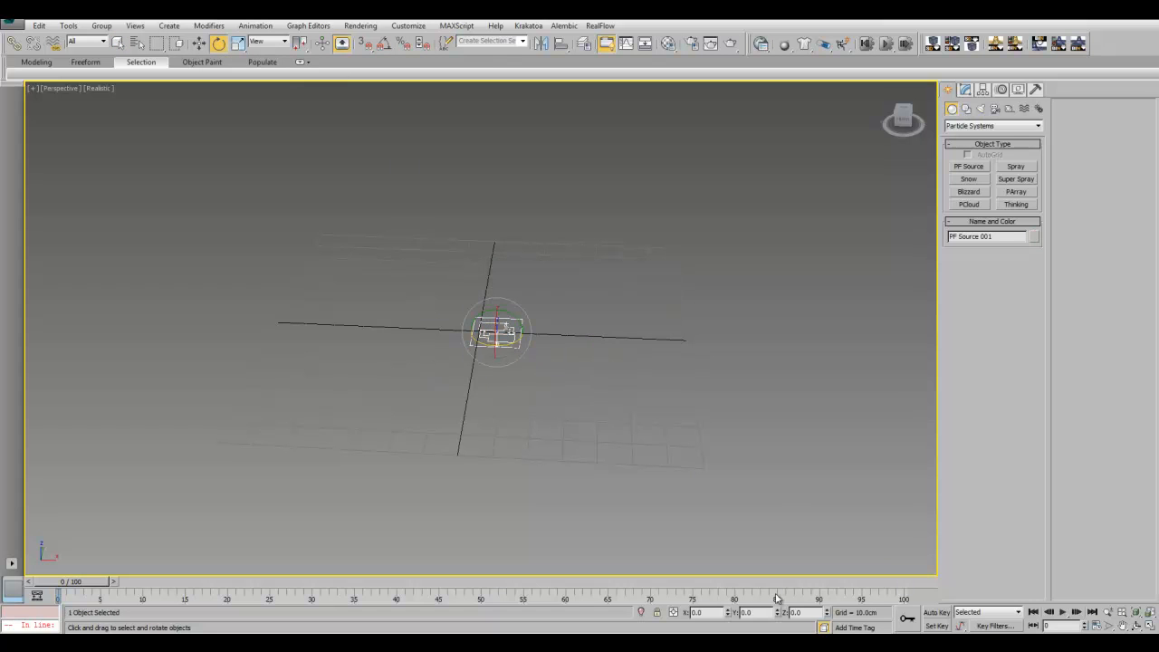
pyautogui.write('90')
pyautogui.press('Return')
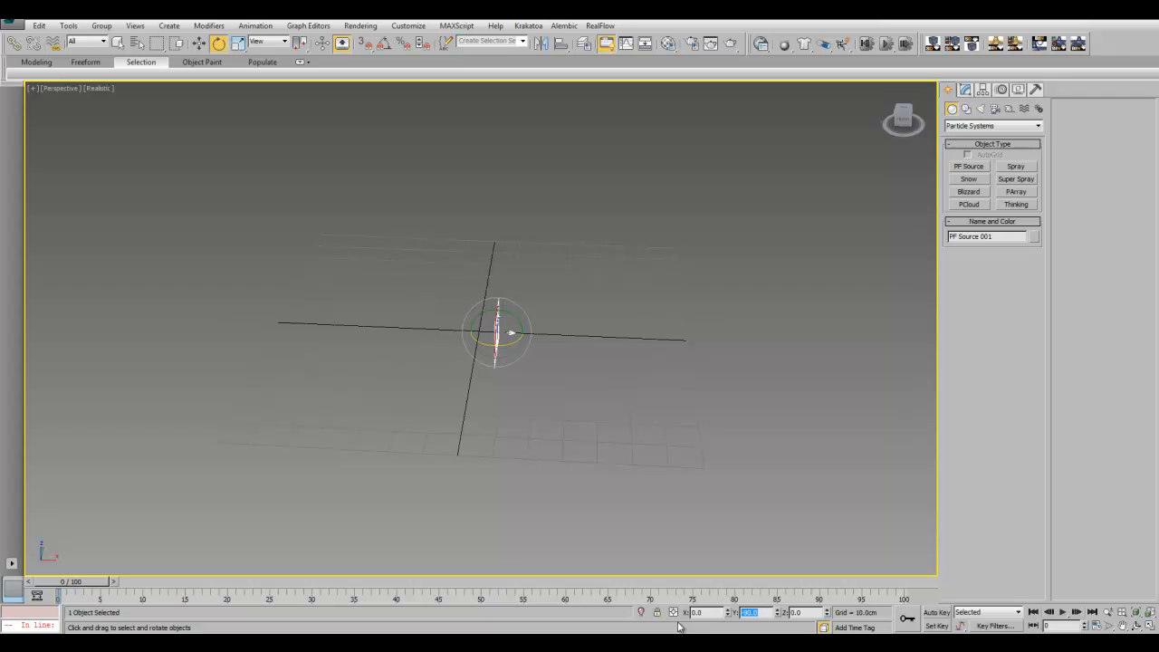
pyautogui.press('Return')
pyautogui.click(528, 370)
pyautogui.click(496, 327)
# Move the PF Source to about 63.4 cm on X and raise it to about 16.6 cm on Z.
pyautogui.press('w')
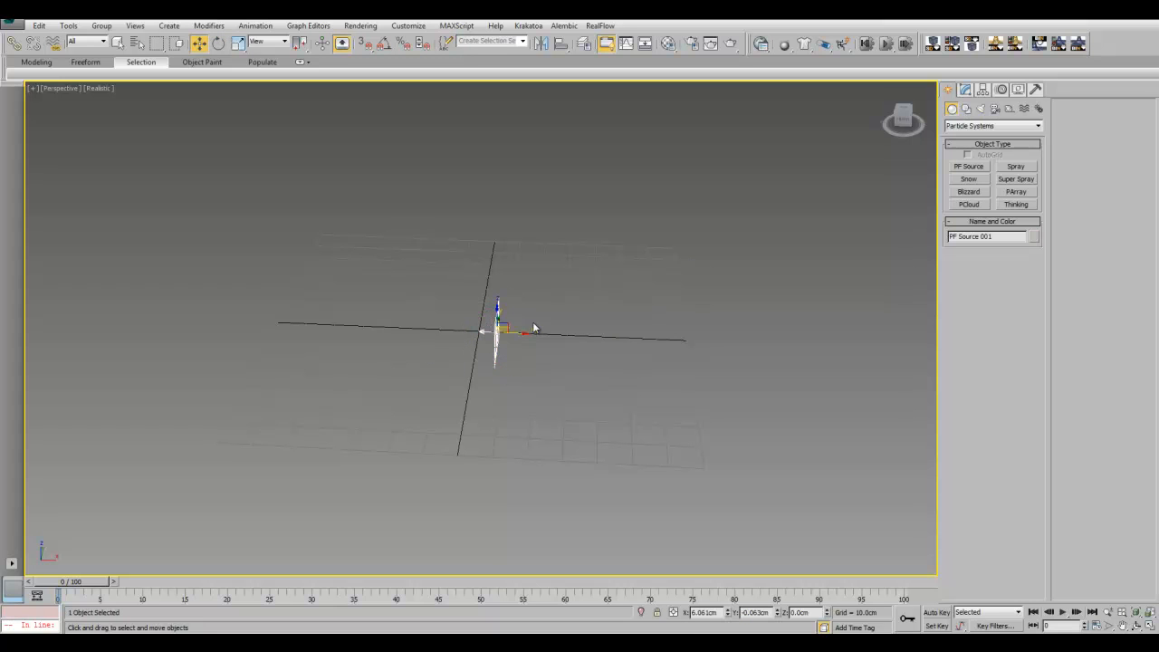
pyautogui.moveTo(515, 333); pyautogui.dragTo(667, 307)
pyautogui.scroll(2, 668, 307)
pyautogui.moveTo(641, 320); pyautogui.dragTo(666, 325, button='middle')
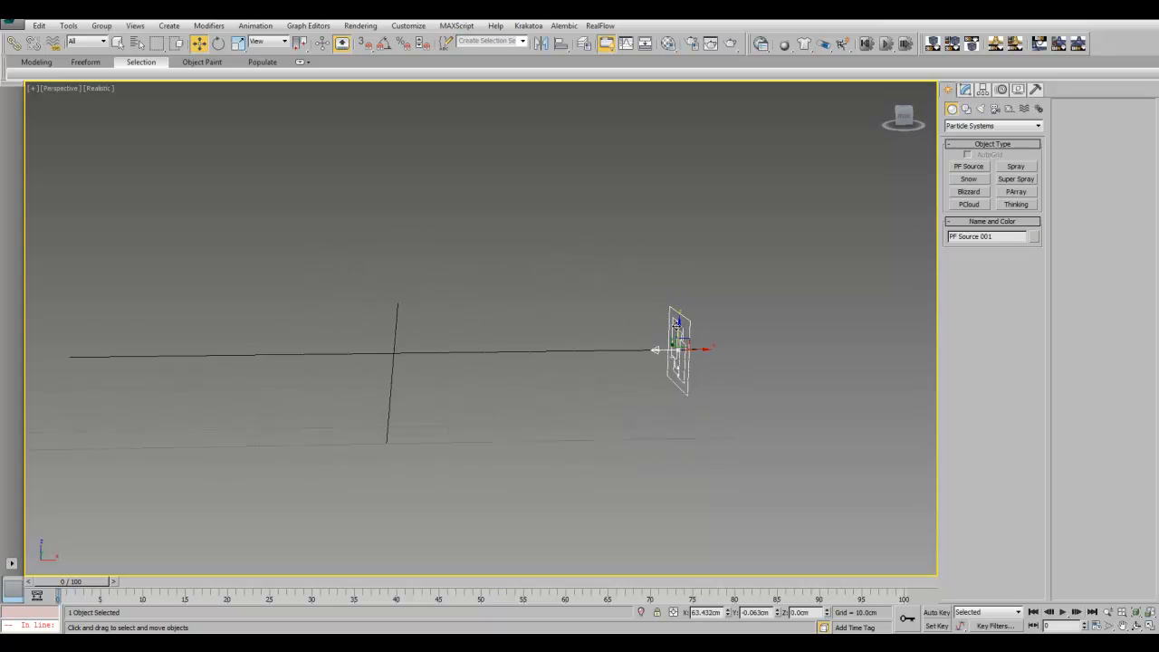
pyautogui.moveTo(679, 322); pyautogui.dragTo(680, 247)
pyautogui.moveTo(530, 322); pyautogui.dragTo(583, 344, button='middle')
pyautogui.scroll(-2, 583, 344)
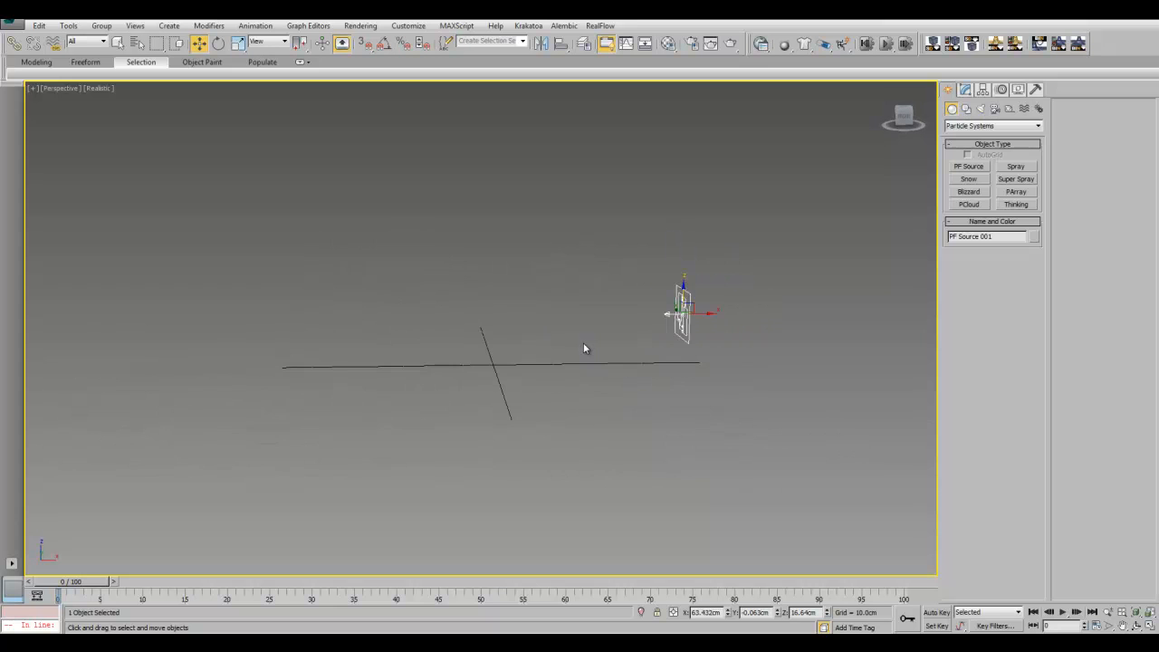
# Open Particle View and set the PF Source's viewport quantity multiplier to 100%.
pyautogui.press('6')
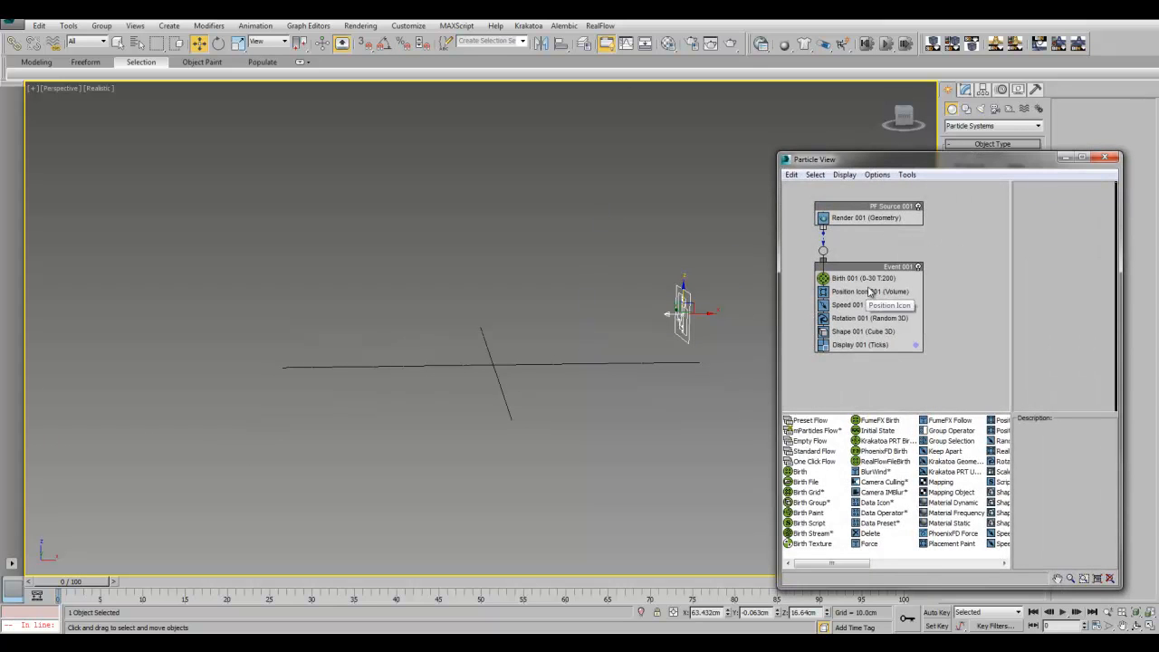
pyautogui.click(892, 278)
pyautogui.click(874, 210)
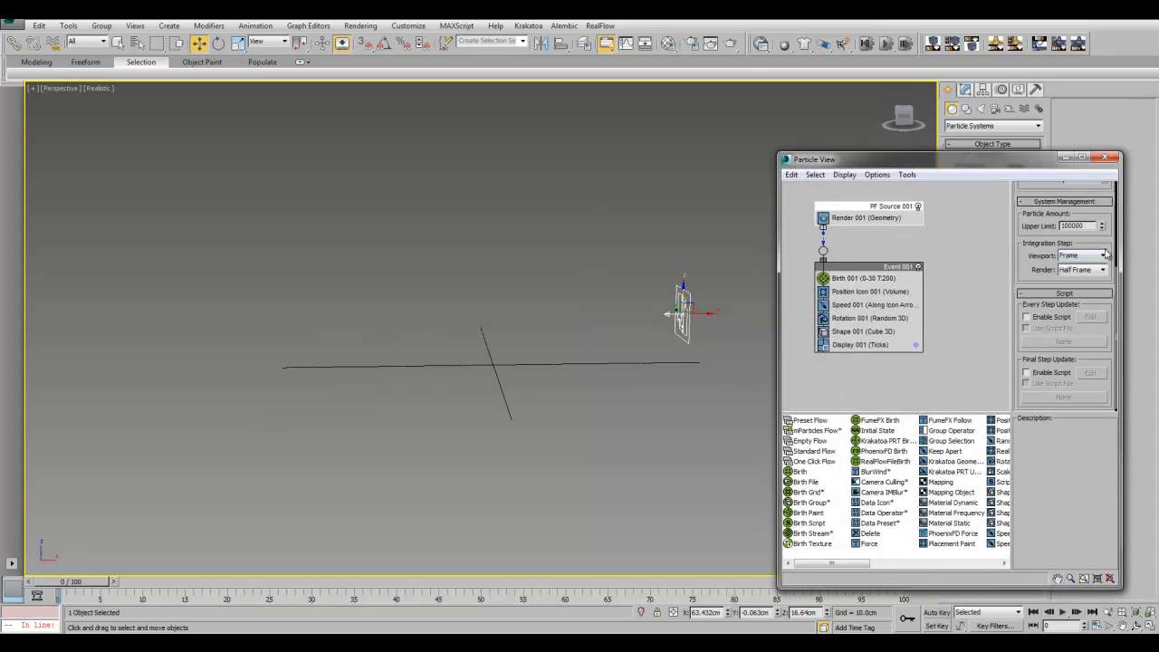
pyautogui.scroll(-3, 1075, 285)
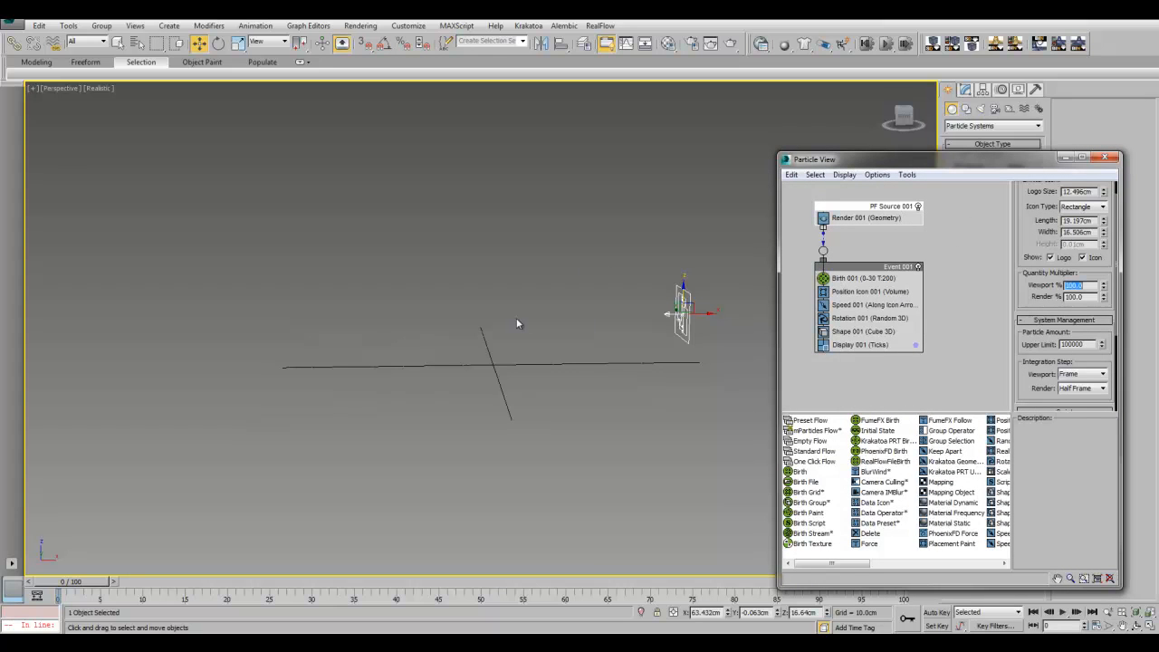
# Set the particles' 3D shape to Sphere 80-sides and delete the Rotation operator from Event 001.
pyautogui.click(858, 330)
pyautogui.click(1085, 218)
pyautogui.click(1068, 348)
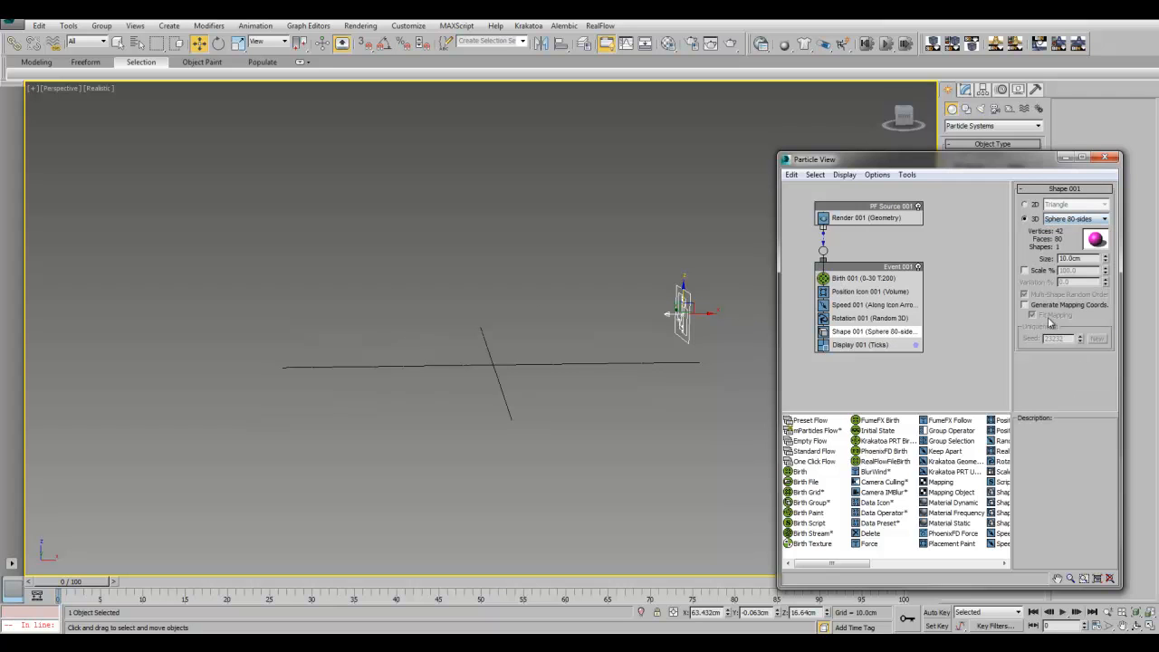
pyautogui.click(871, 318)
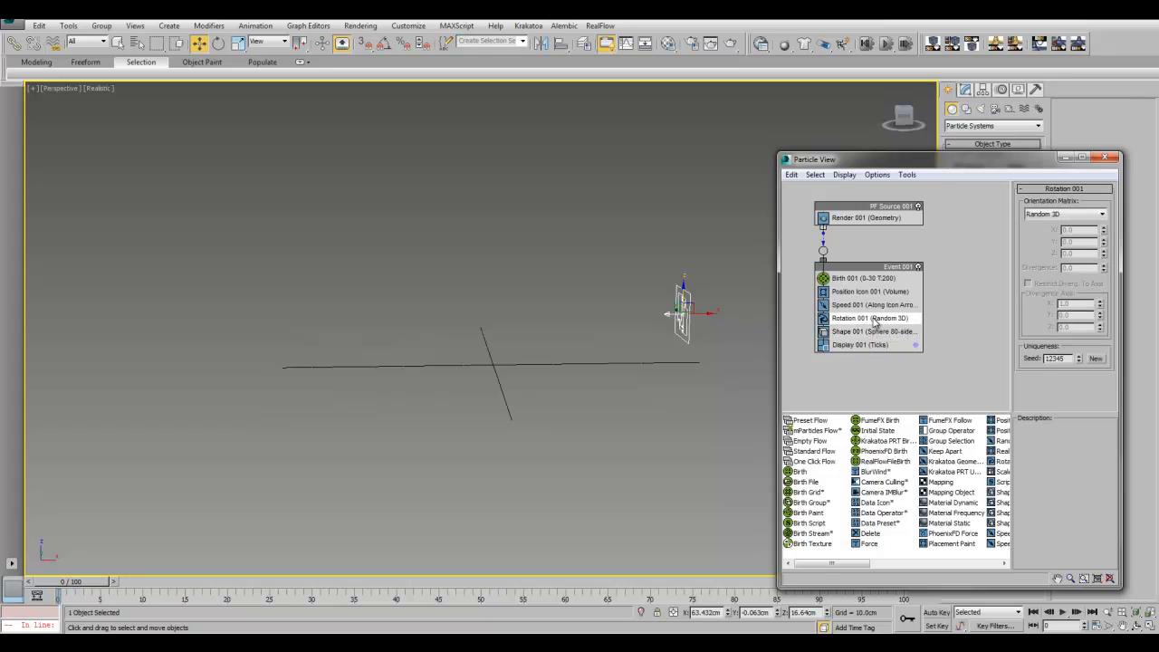
pyautogui.press('Delete')
# Set the Speed operator to 200 cm, keeping the direction Along Icon Arrow.
pyautogui.click(871, 305)
pyautogui.click(1053, 242)
pyautogui.doubleClick(1095, 205)
pyautogui.write('2')
pyautogui.press('Return')
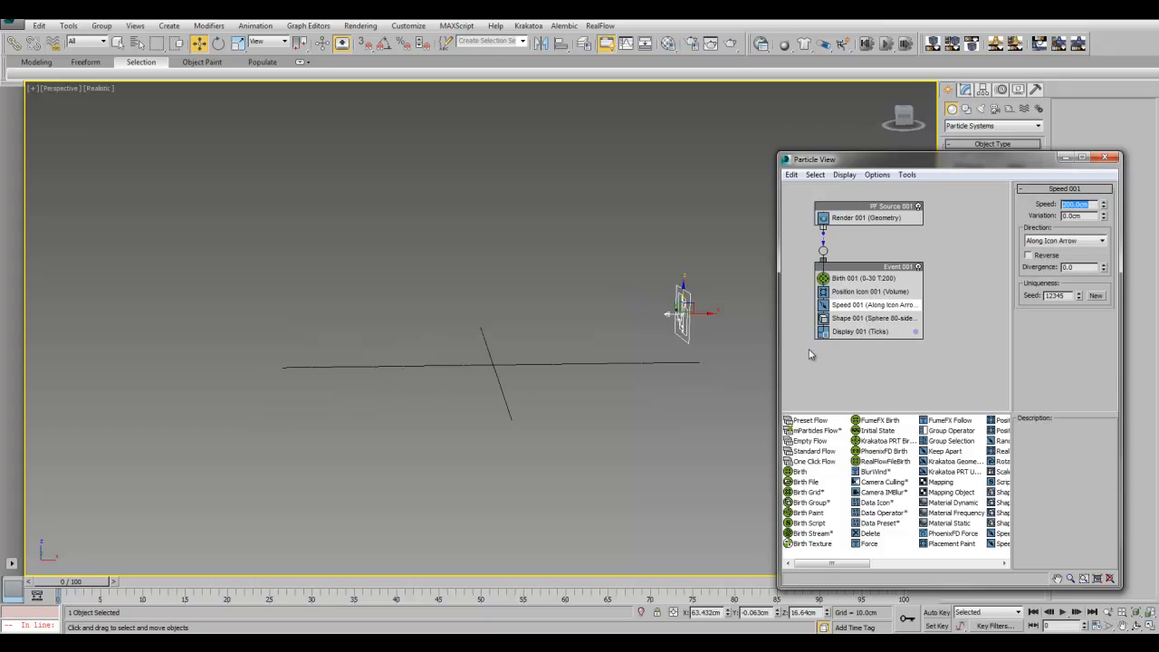
# Set the Position Icon operator's location to Pivot.
pyautogui.click(838, 292)
pyautogui.click(1064, 254)
pyautogui.click(1055, 259)
# Set the Birth operator to stop emitting at frame 100 with an amount of 1000 particles.
pyautogui.click(865, 278)
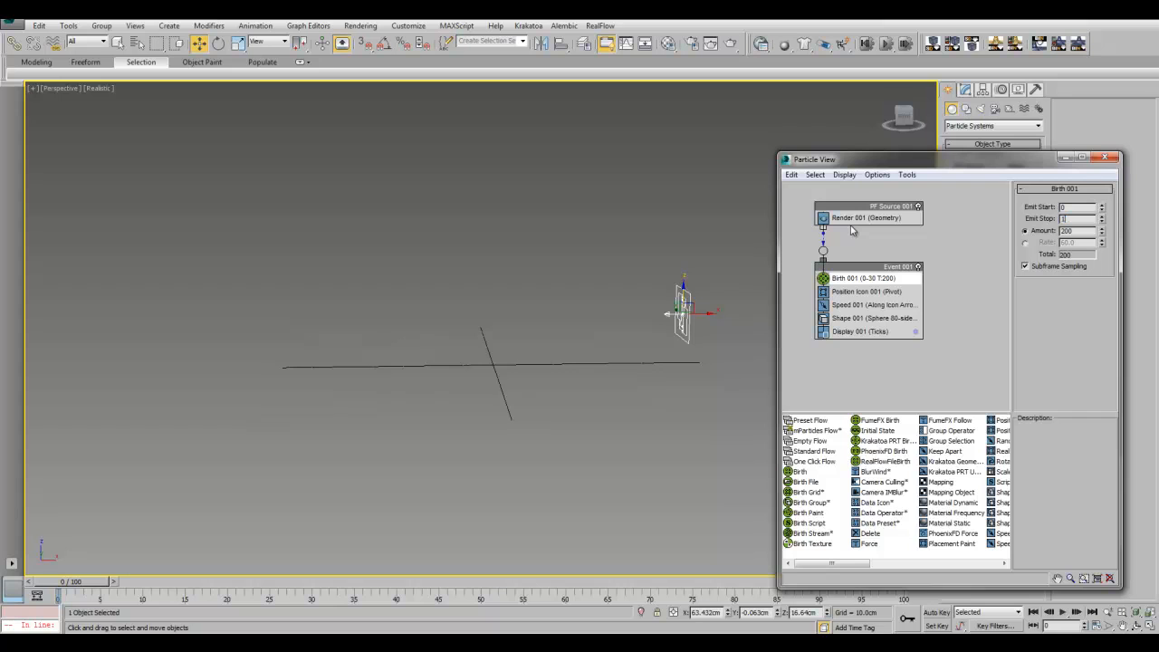
pyautogui.press('Return')
pyautogui.press('Tab')
pyautogui.press('Return')
# Change the Display operator's particle colour to a saturated purple.
pyautogui.click(864, 331)
pyautogui.click(1101, 235)
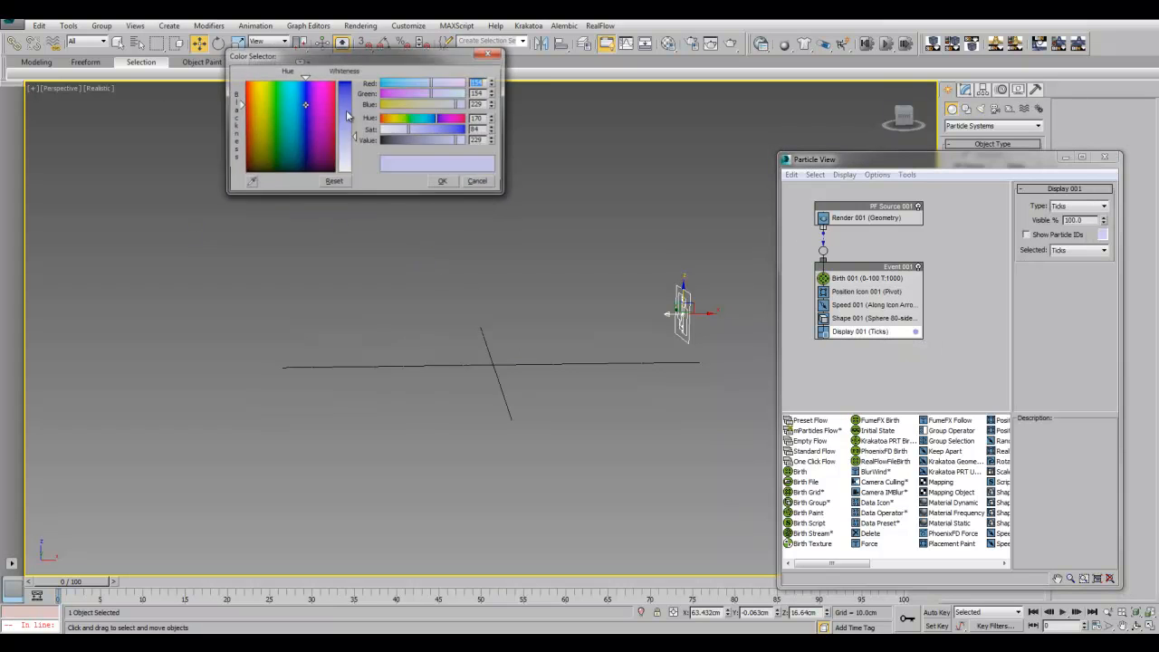
pyautogui.moveTo(303, 81)
pyautogui.mouseDown()
pyautogui.moveTo(294, 83)
pyautogui.moveTo(310, 81)
pyautogui.mouseUp()
pyautogui.moveTo(353, 136); pyautogui.dragTo(356, 81)
pyautogui.click(445, 184)
# Add a Delete operator above Display that removes particles by age, with a life span of 20 and a variation of 6.
pyautogui.moveTo(871, 534); pyautogui.dragTo(867, 333)
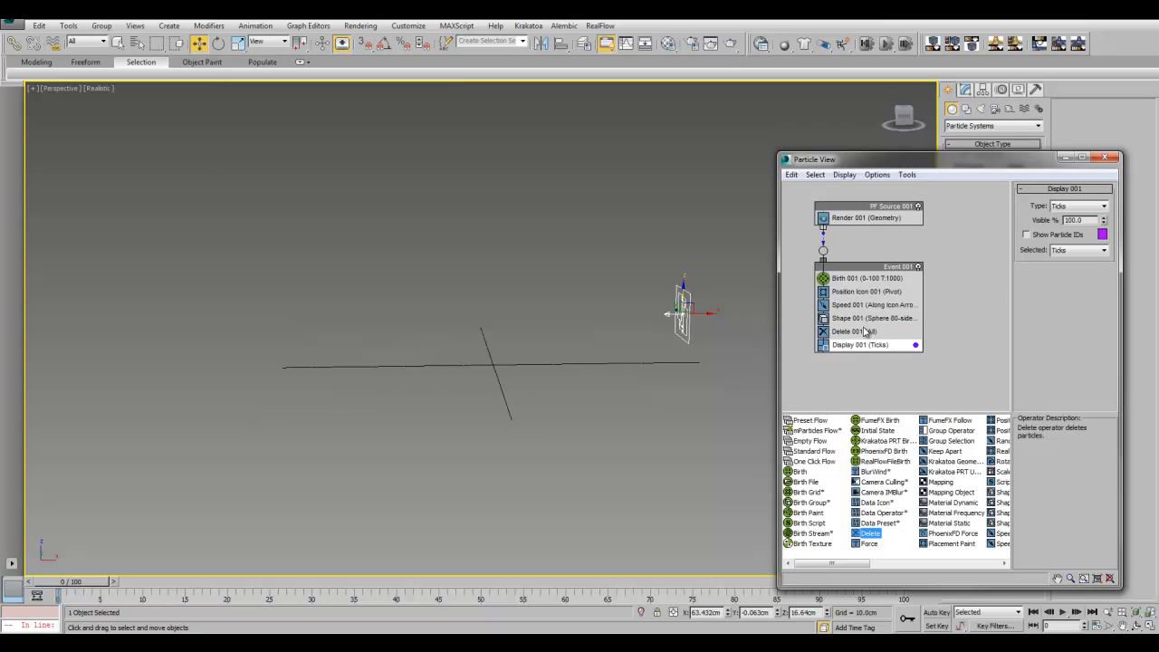
pyautogui.click(1032, 235)
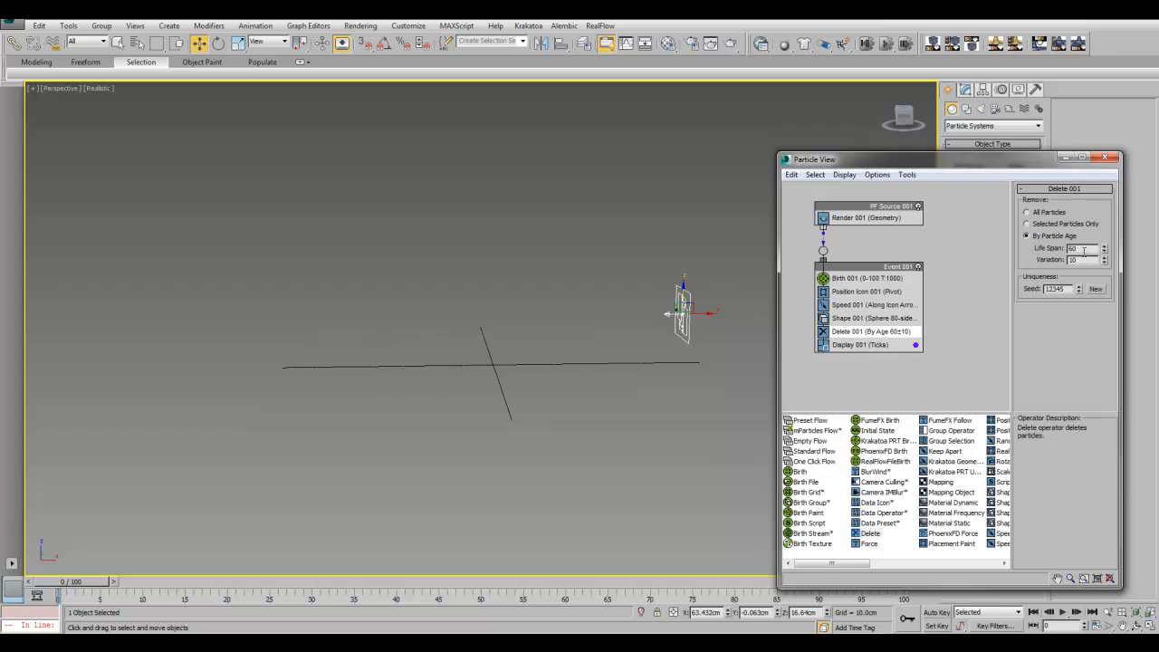
pyautogui.write('20')
pyautogui.press('Return')
# Go to frame 33 and set the Speed operator's divergence to 4.5.
pyautogui.moveTo(57, 581); pyautogui.dragTo(351, 561)
pyautogui.press('w')
pyautogui.click(860, 305)
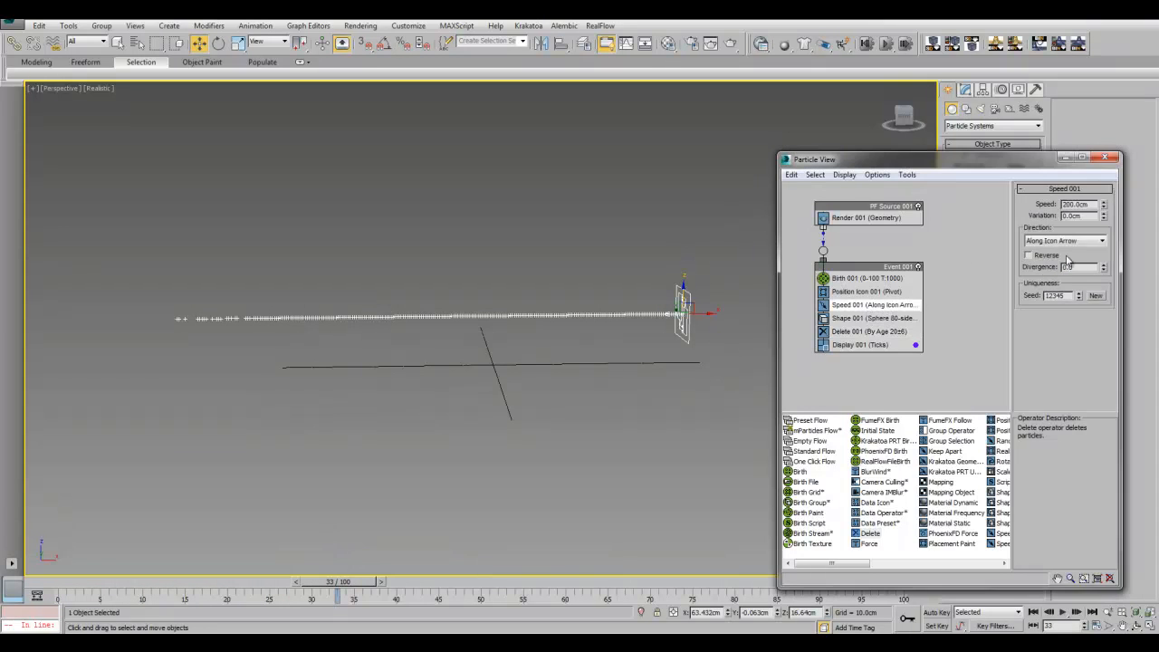
pyautogui.moveTo(1104, 269); pyautogui.dragTo(1102, 263)
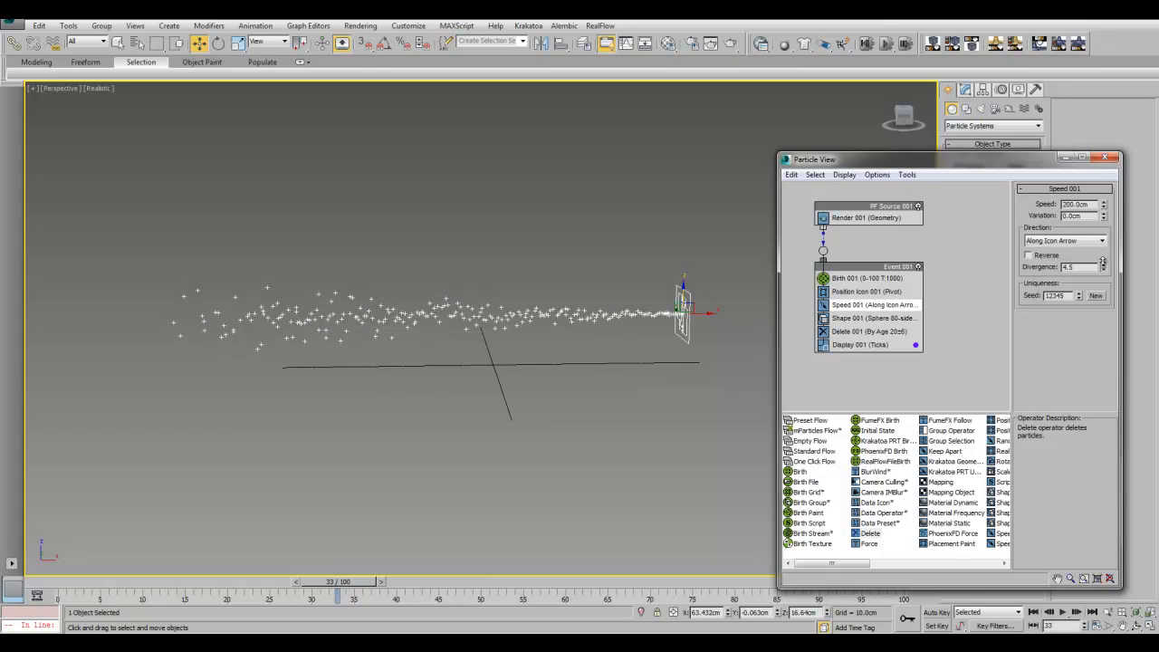
# Preview the particles with the Geometry display type and switch the Display operator back to Ticks.
pyautogui.click(892, 345)
pyautogui.click(1079, 207)
pyautogui.click(1065, 263)
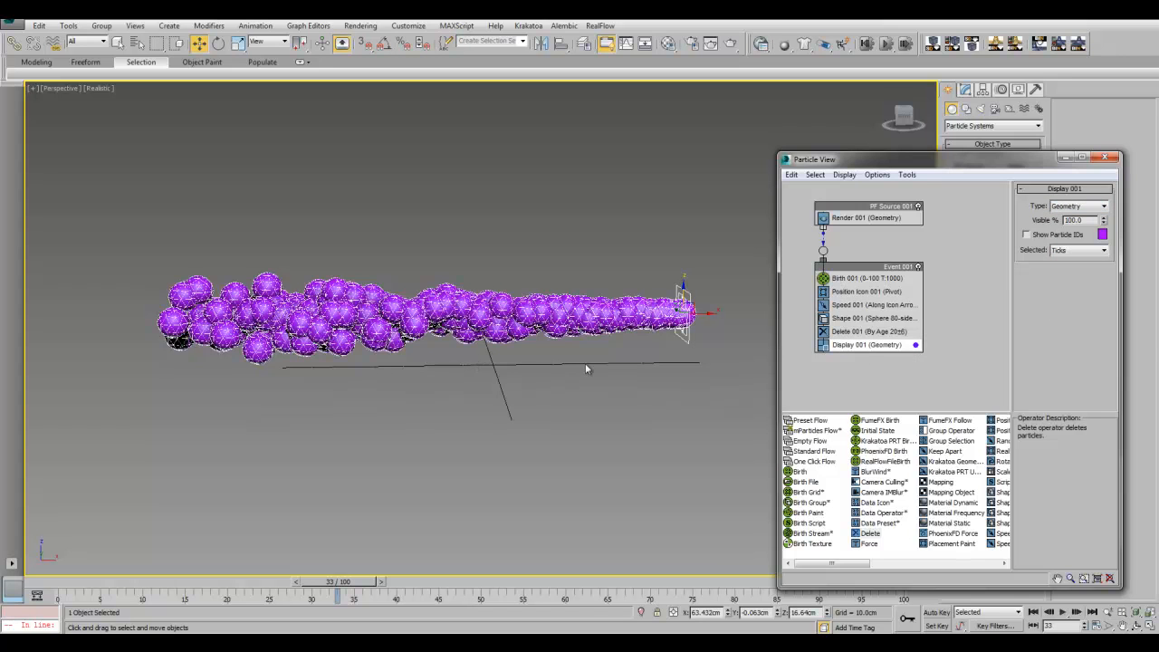
pyautogui.click(1077, 207)
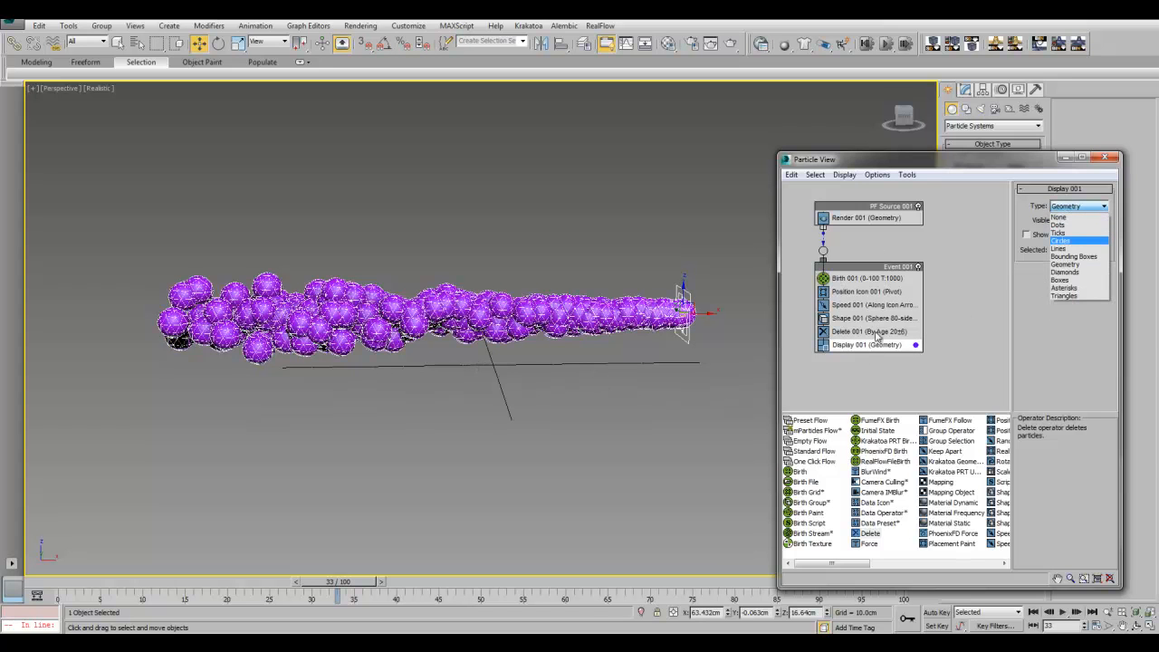
pyautogui.click(1066, 233)
# Set the Birth operator's amount to 2000 and minimise Particle View.
pyautogui.click(890, 278)
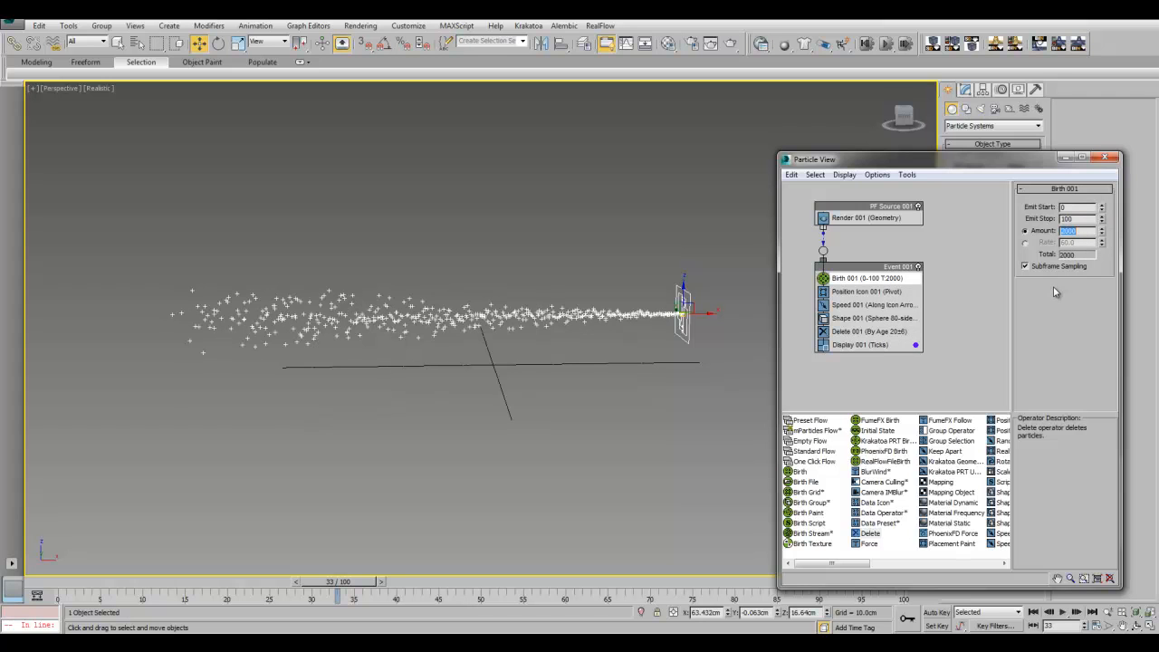
pyautogui.click(1066, 158)
# Create a Mesher compound object on the grid beside the particle emitter.
pyautogui.click(982, 126)
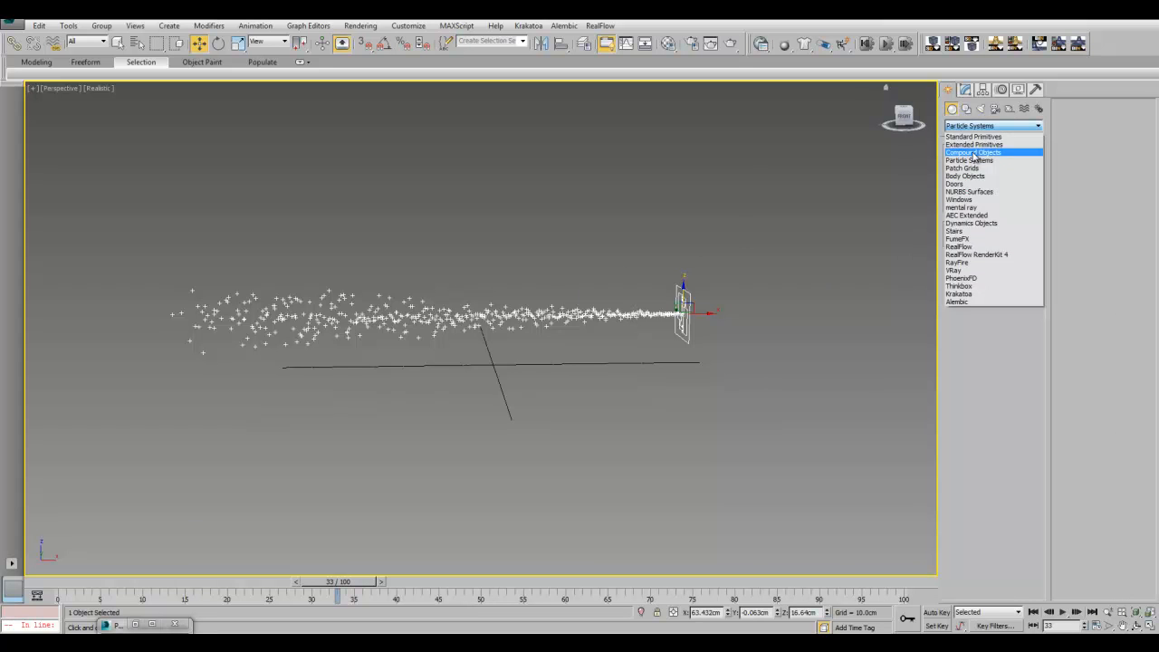
pyautogui.click(971, 152)
pyautogui.click(1017, 218)
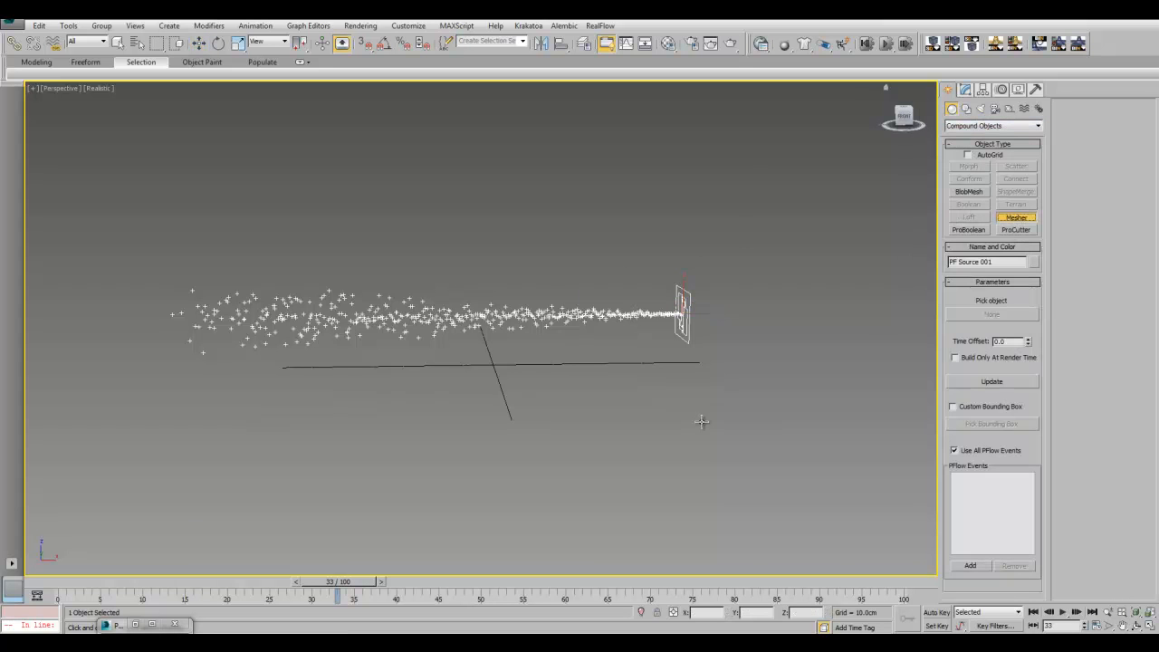
pyautogui.moveTo(753, 383); pyautogui.dragTo(792, 388)
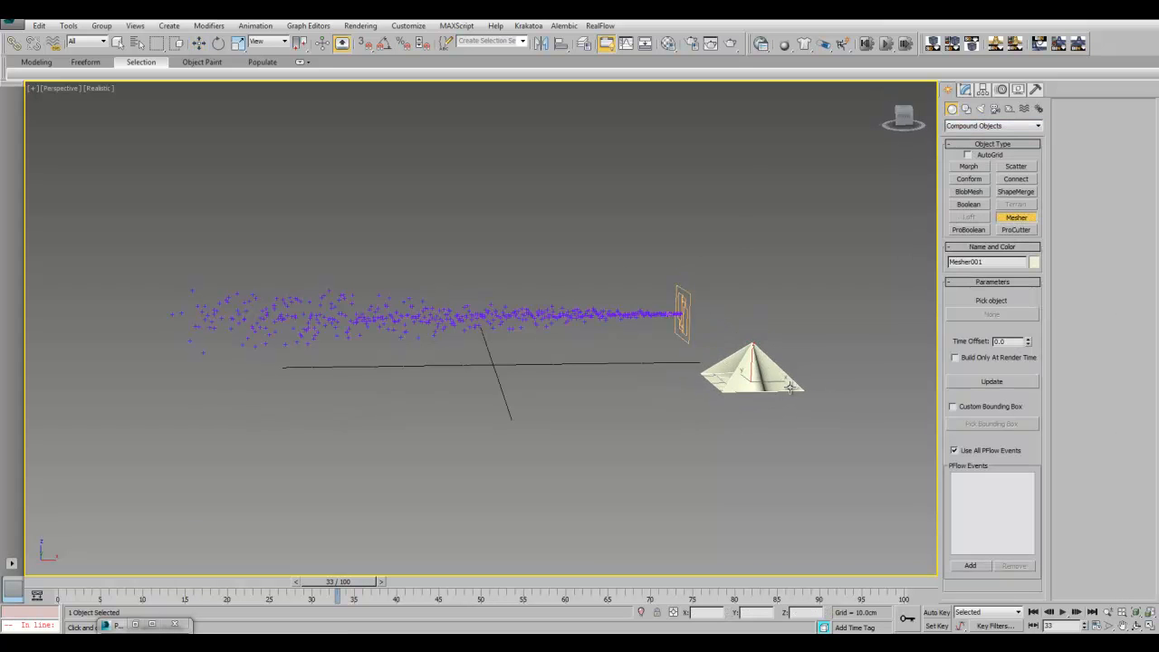
pyautogui.press('w')
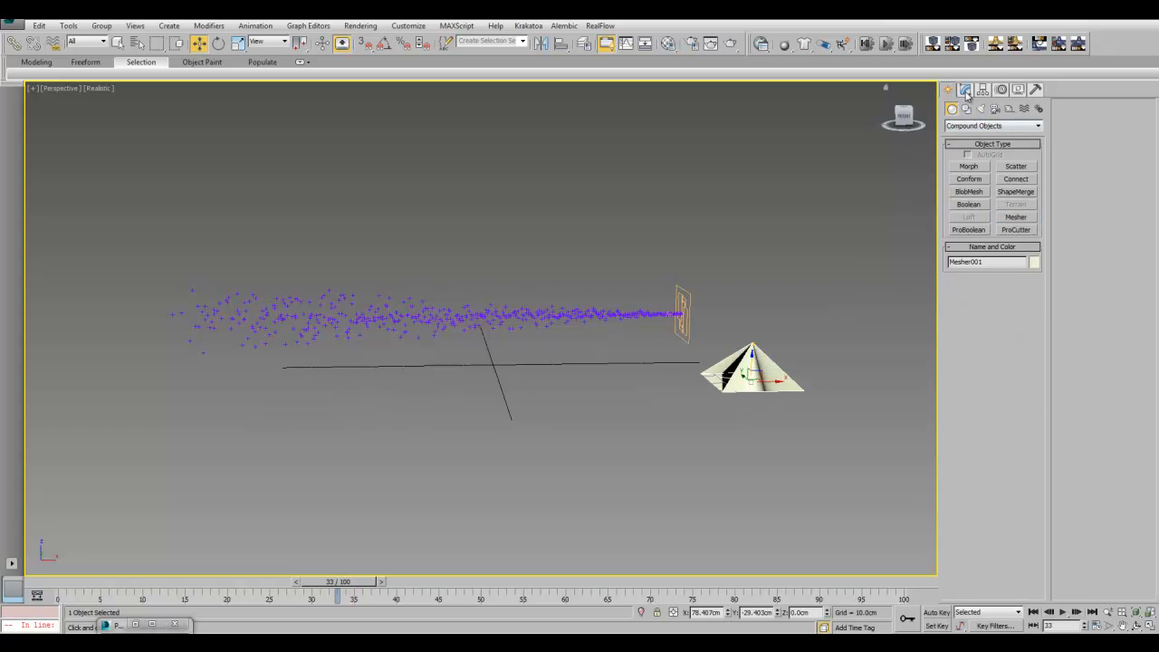
# Pick PF Source 001 as the Mesher's source object.
pyautogui.click(965, 89)
pyautogui.click(989, 279)
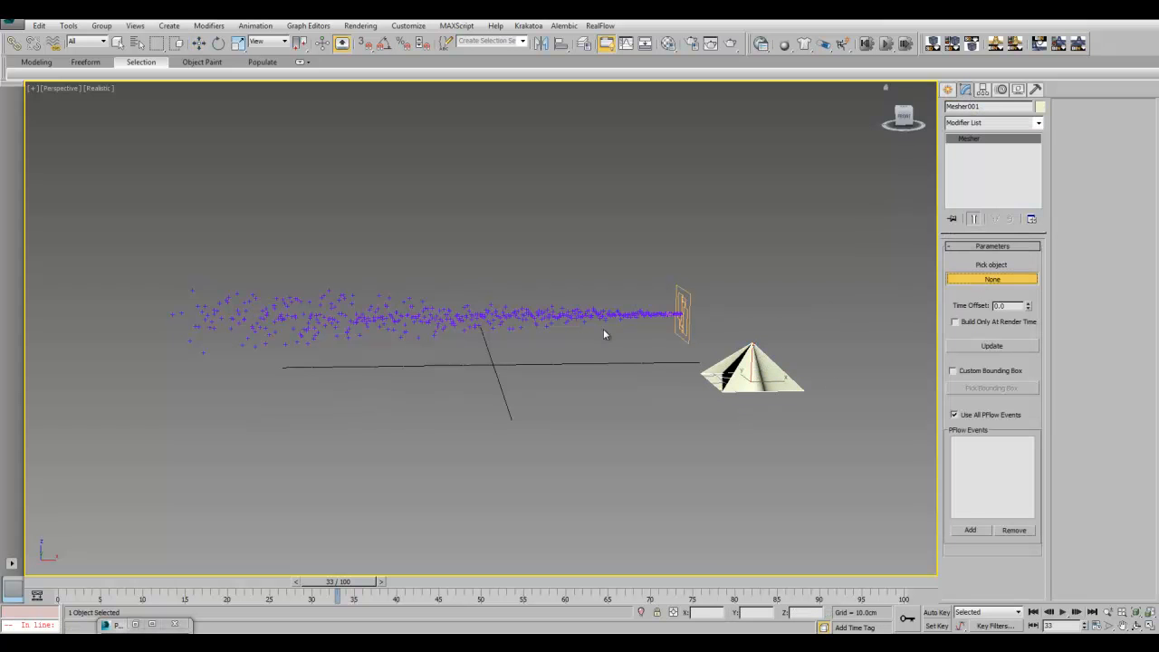
pyautogui.click(684, 311)
# Move the Mesher over the particle stream, to about 4.6 cm on X and -0.4 cm on Y.
pyautogui.scroll(-2, 432, 327)
pyautogui.moveTo(667, 321); pyautogui.dragTo(507, 342, button='middle')
pyautogui.scroll(2, 469, 341)
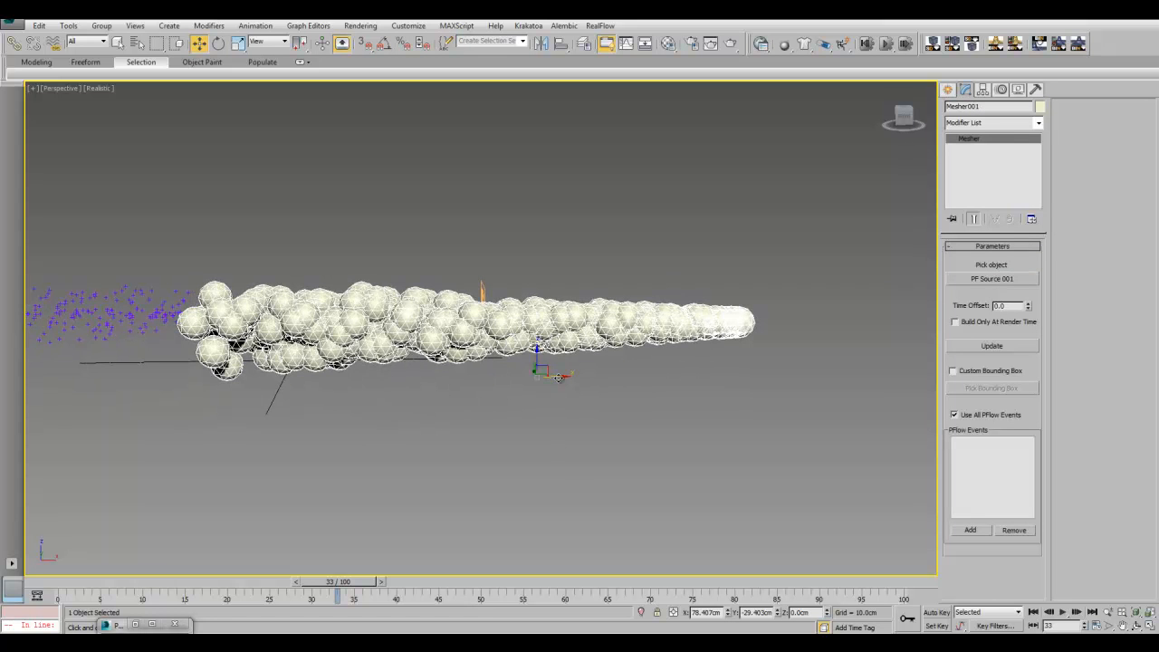
pyautogui.moveTo(559, 371); pyautogui.dragTo(527, 397)
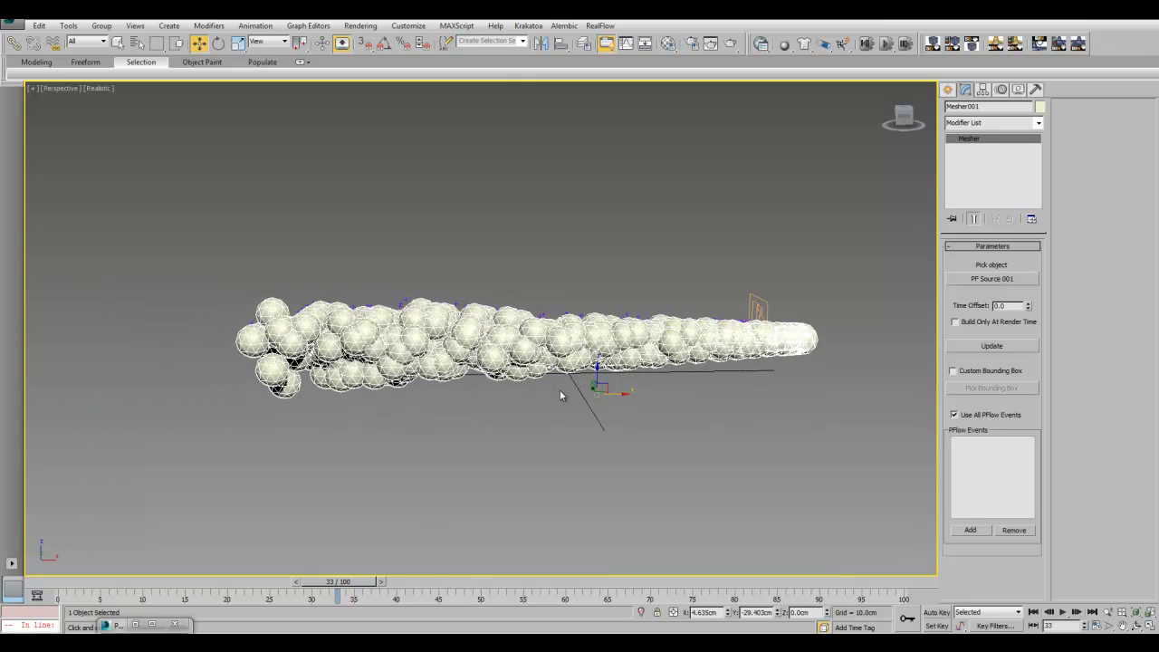
pyautogui.keyDown('alt'); pyautogui.moveTo(506, 388); pyautogui.dragTo(600, 392, button='middle'); pyautogui.keyUp('alt')
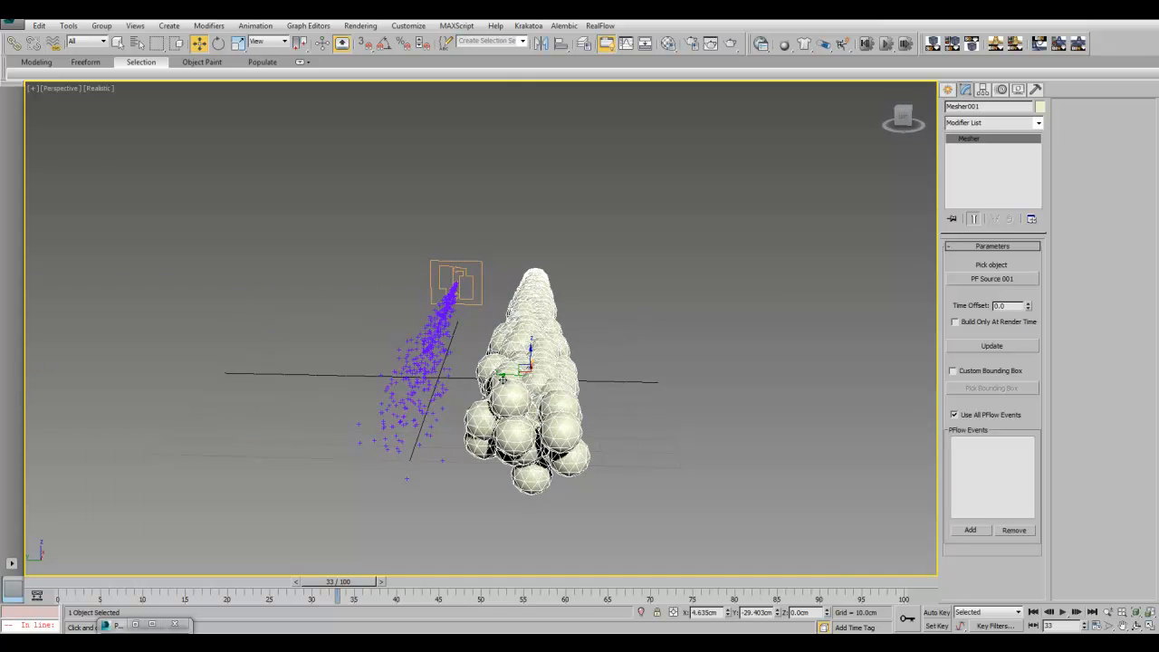
pyautogui.moveTo(506, 378); pyautogui.dragTo(424, 387)
pyautogui.keyDown('alt'); pyautogui.moveTo(558, 409); pyautogui.dragTo(451, 414, button='middle'); pyautogui.keyUp('alt')
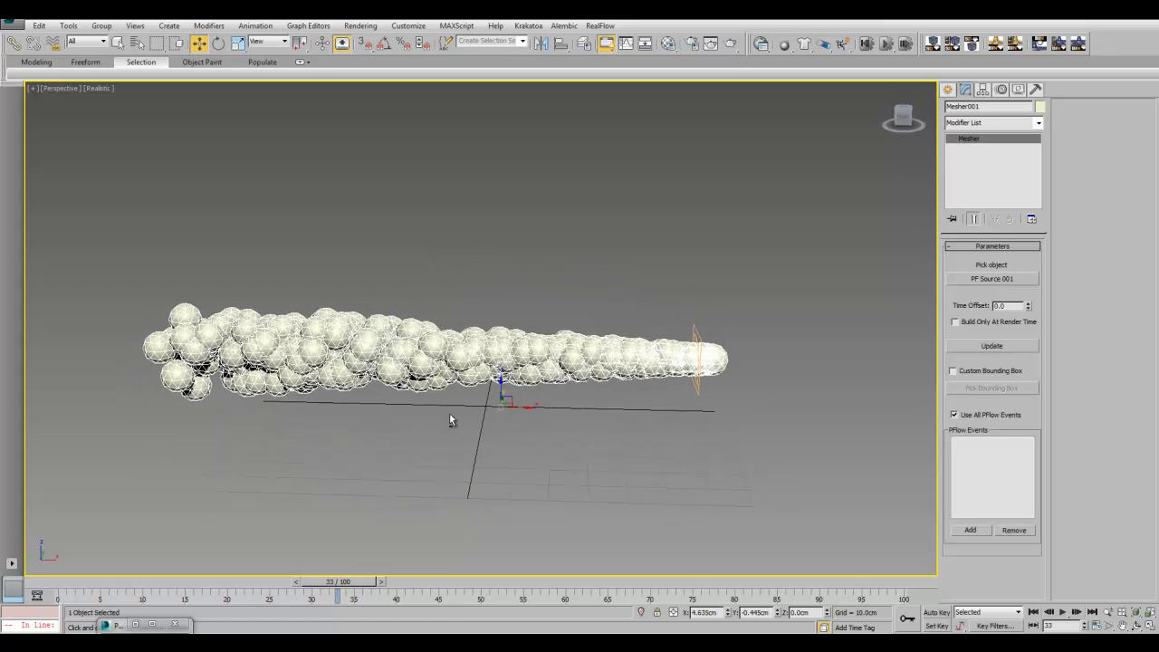
# Switch the perspective viewport from Realistic to Shaded display and scrub the animation to frame 66.
pyautogui.moveTo(137, 586); pyautogui.dragTo(279, 572)
pyautogui.click(102, 88)
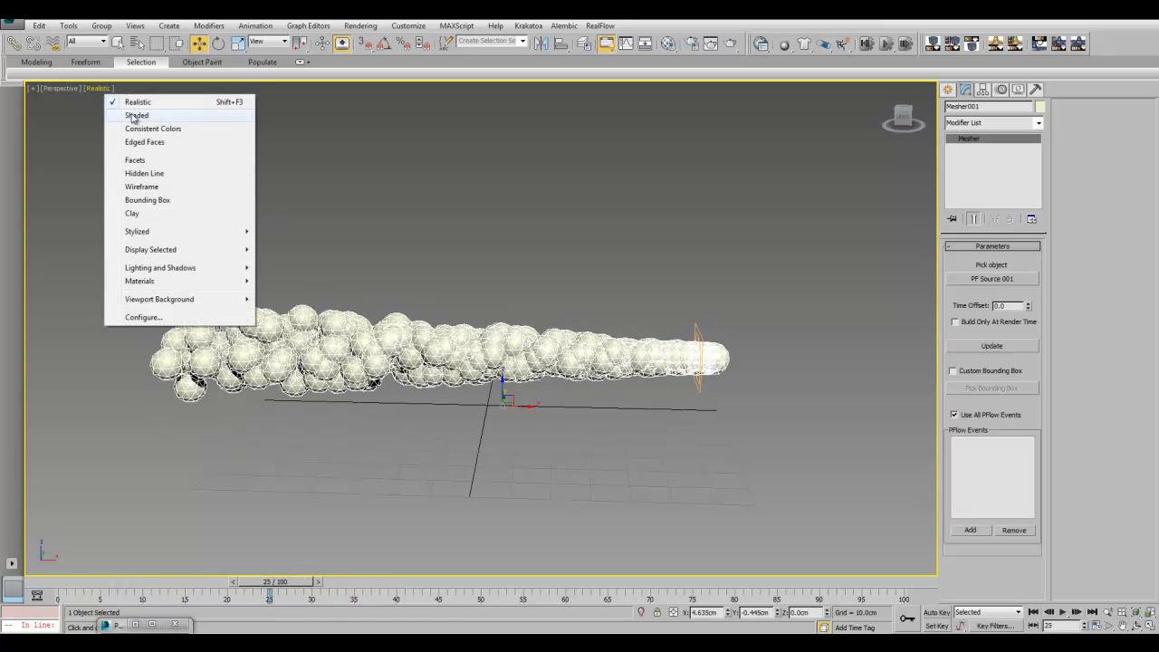
pyautogui.click(131, 116)
pyautogui.moveTo(61, 582); pyautogui.dragTo(606, 605)
pyautogui.press('w')
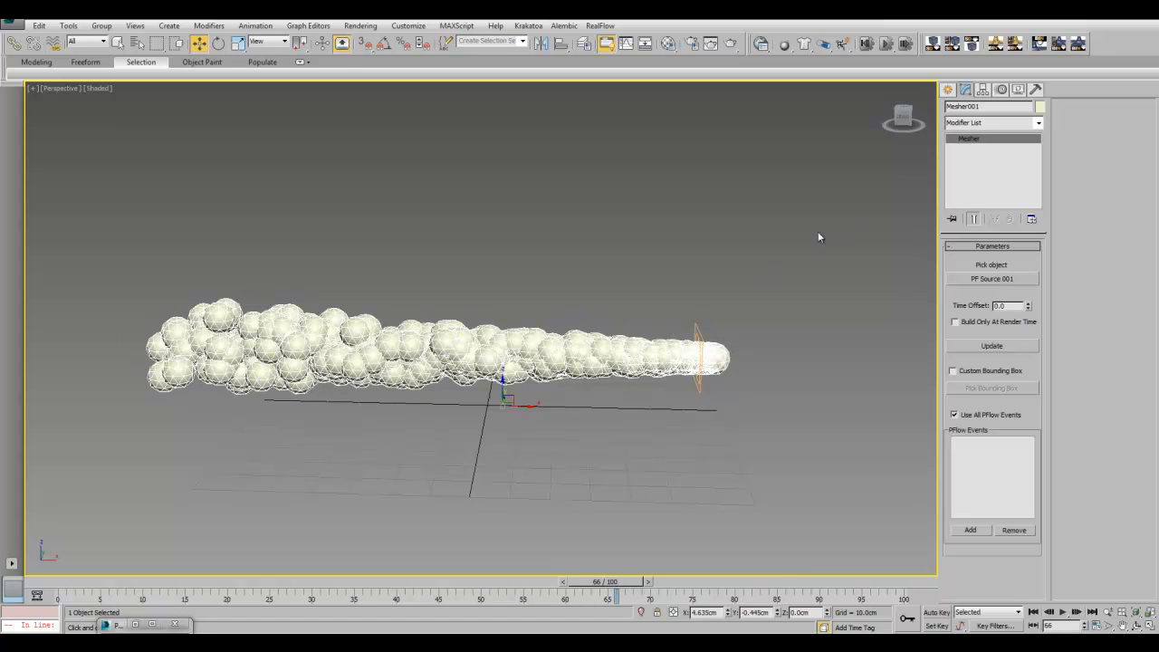
# Create a Krakatoa PRT Volume object near the grid centre, just below the particle stream.
pyautogui.click(949, 92)
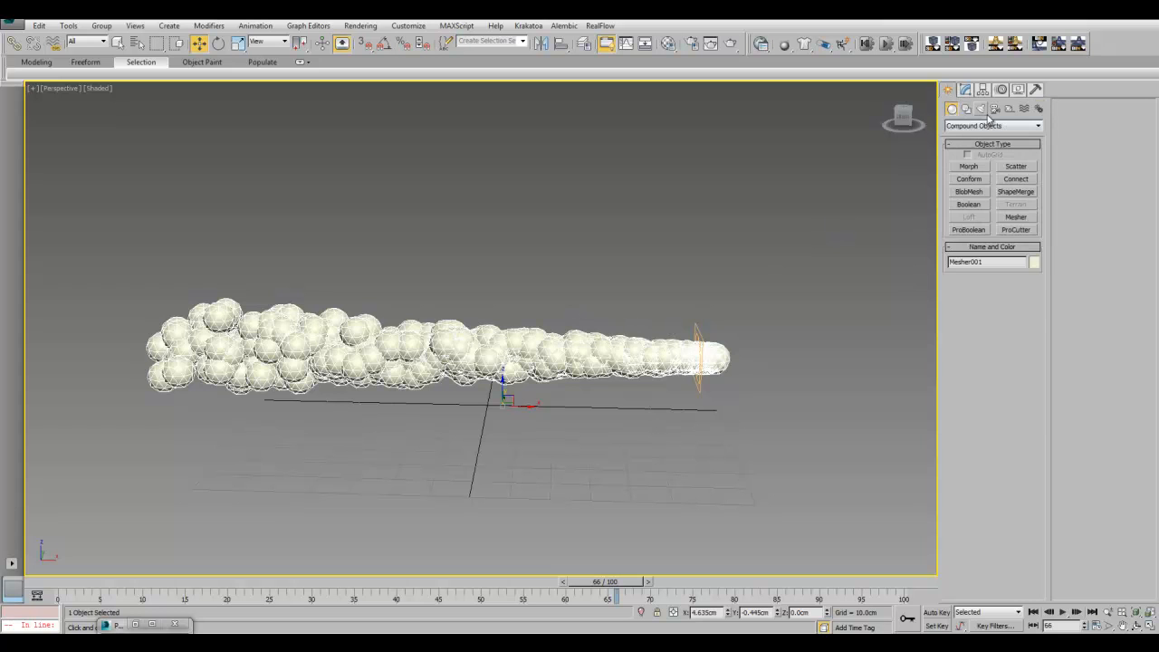
pyautogui.click(993, 125)
pyautogui.click(965, 295)
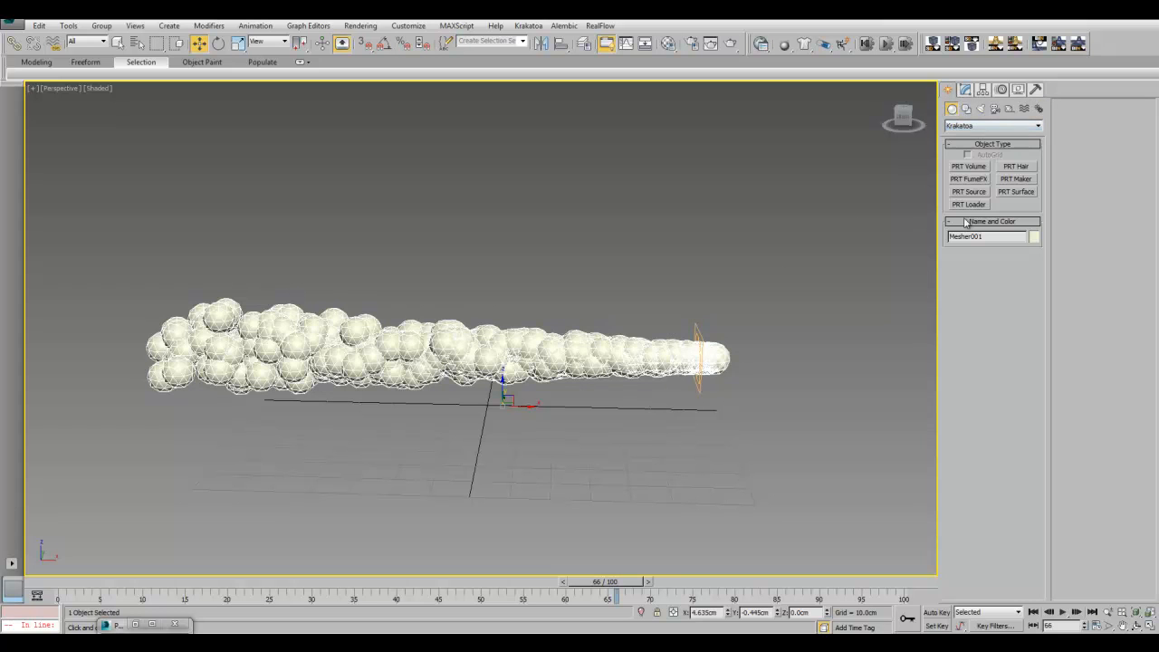
pyautogui.click(969, 167)
pyautogui.moveTo(344, 372); pyautogui.dragTo(457, 359, button='middle')
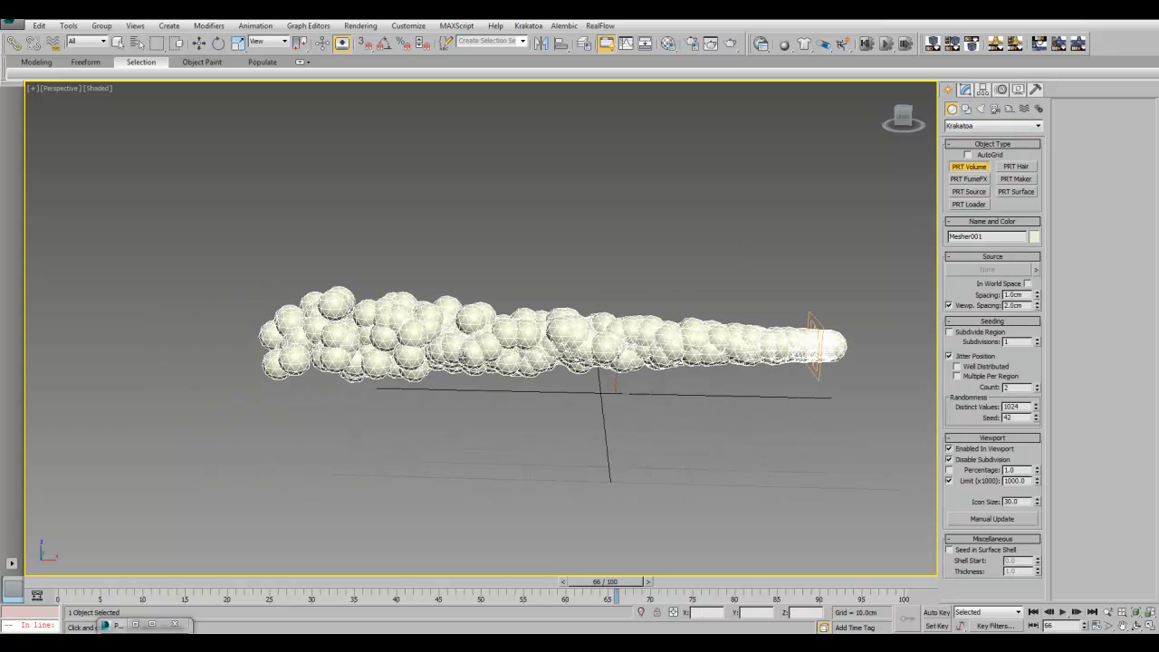
pyautogui.click(600, 391)
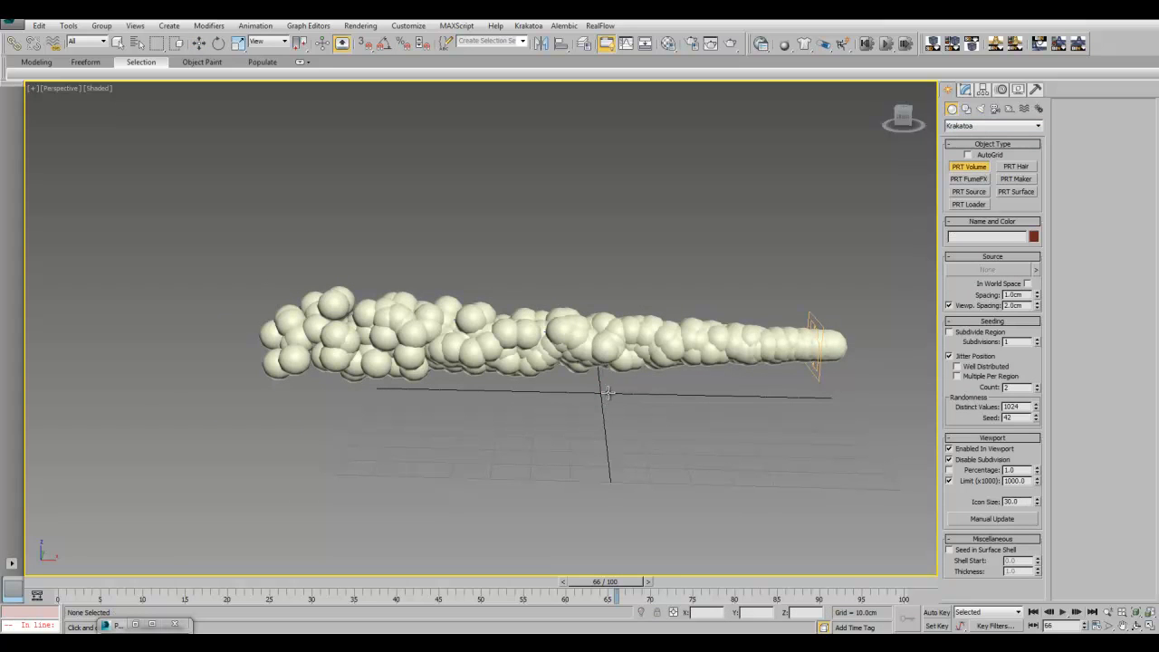
pyautogui.click(607, 392)
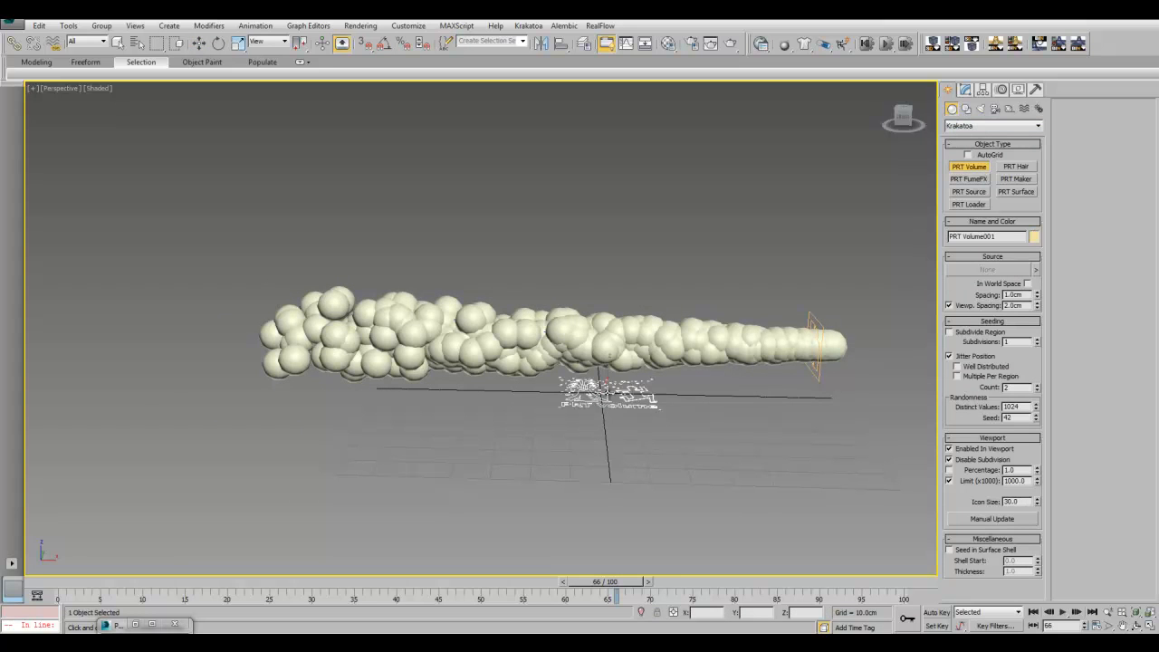
# Assign Mesher001 as the source geometry of the PRT Volume.
pyautogui.click(965, 89)
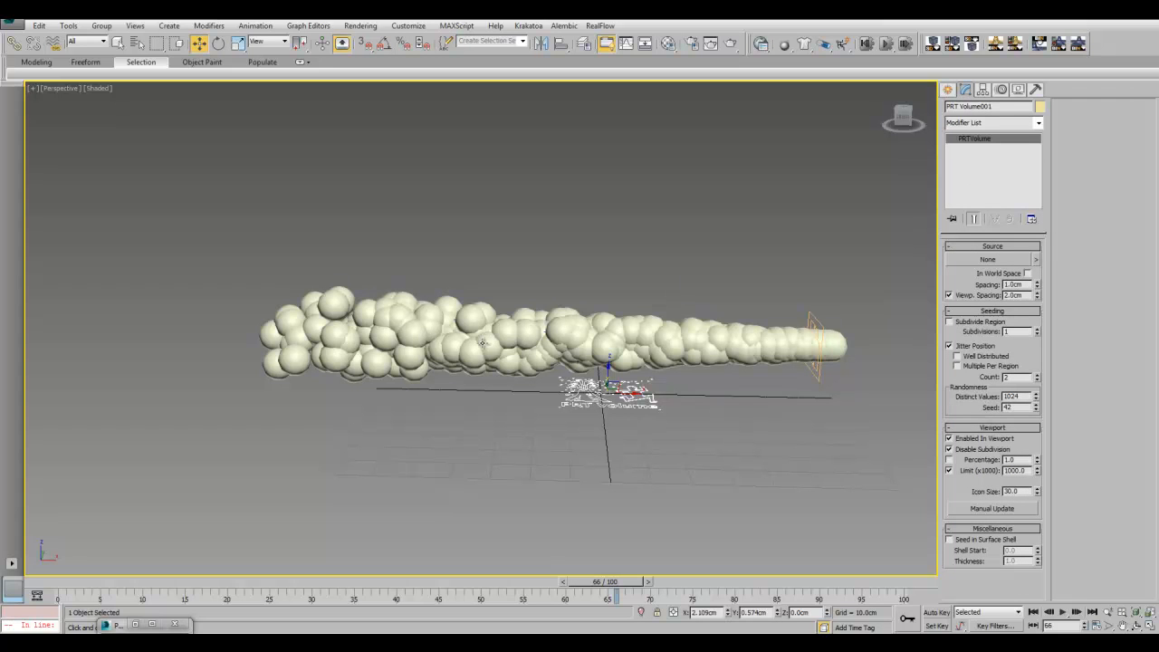
pyautogui.click(1000, 261)
pyautogui.click(555, 328)
# Turn off the PRT Volume's separate viewport spacing and inspect its particles around the spheres.
pyautogui.moveTo(476, 370); pyautogui.dragTo(540, 365, button='middle')
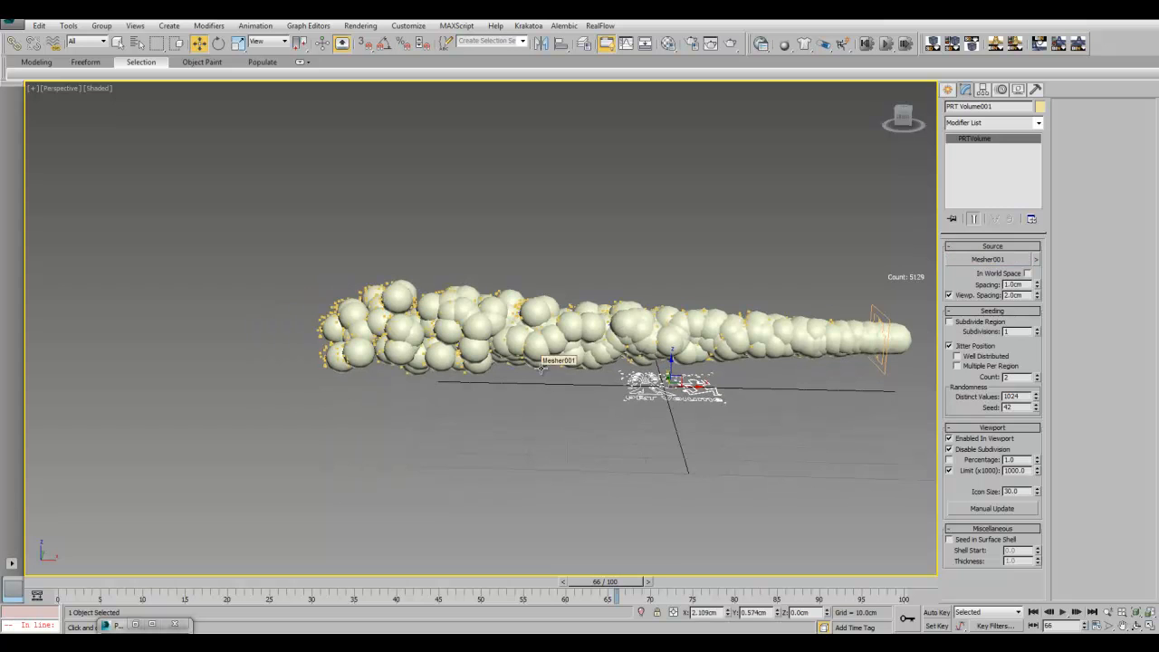
pyautogui.scroll(5, 357, 280)
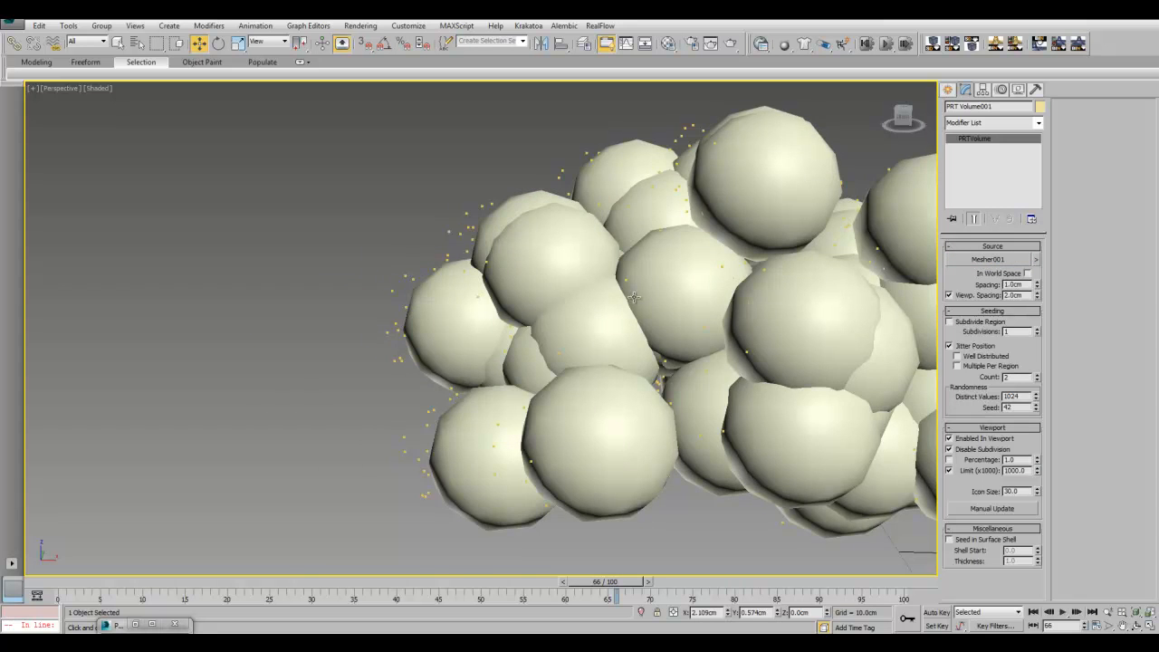
pyautogui.scroll(-10, 631, 299)
pyautogui.scroll(-5, 694, 329)
pyautogui.moveTo(496, 318); pyautogui.dragTo(570, 313, button='middle')
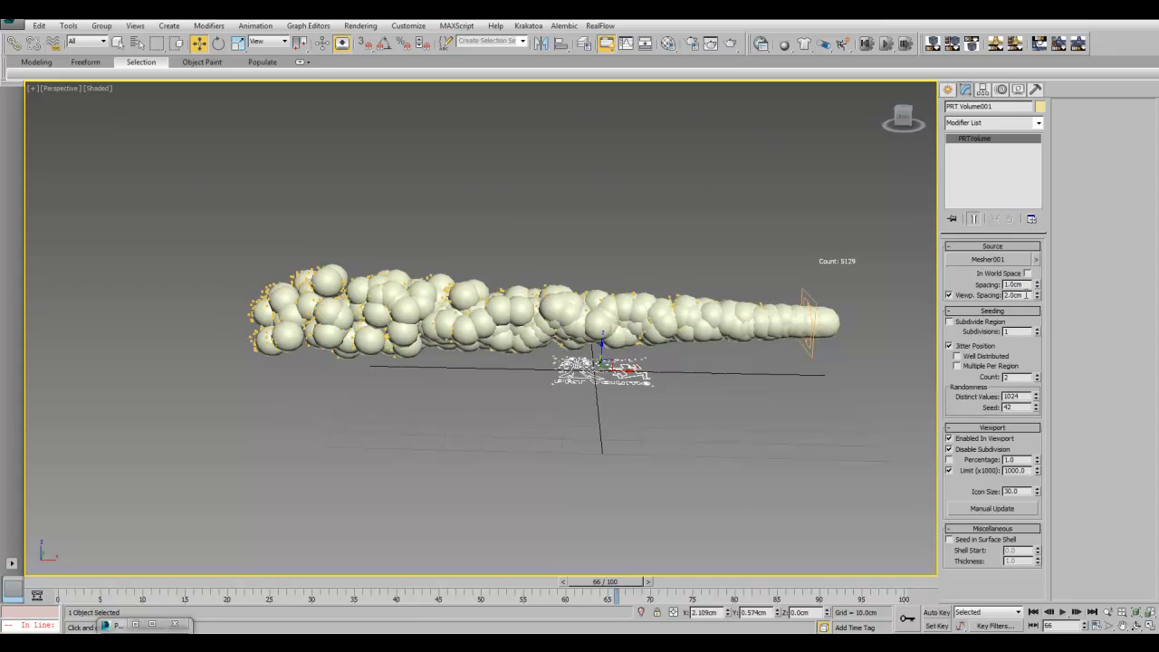
pyautogui.click(949, 296)
pyautogui.scroll(3, 761, 258)
pyautogui.moveTo(333, 405); pyautogui.dragTo(574, 356, button='middle')
pyautogui.scroll(-5, 574, 357)
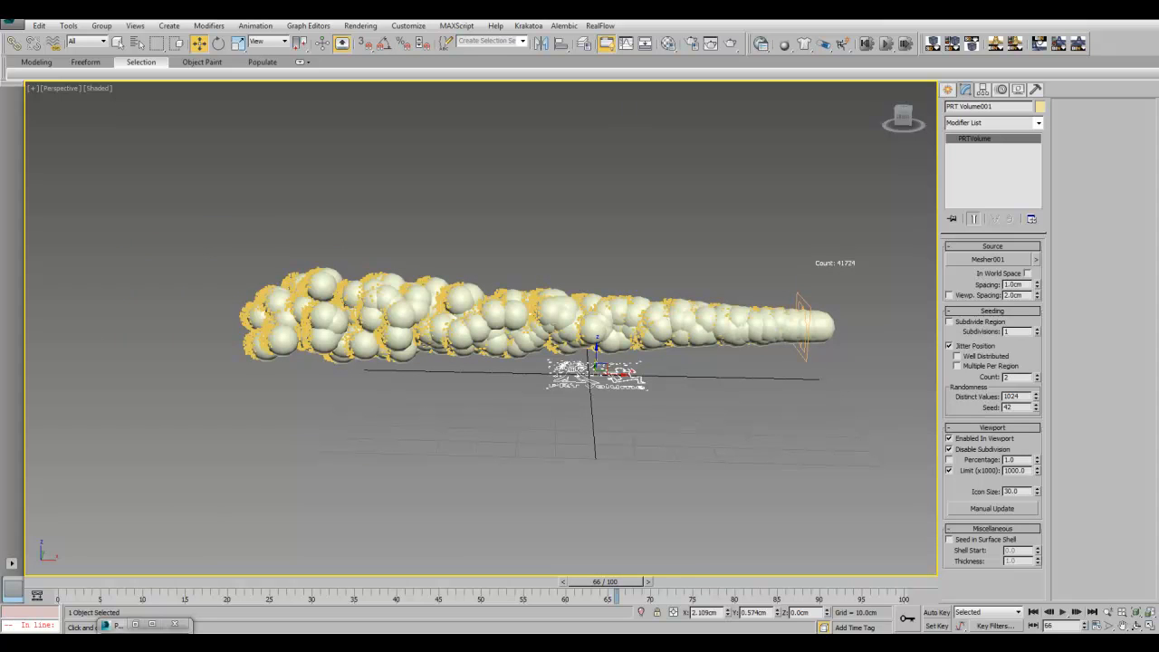
# Set Krakatoa as the production renderer, accepting the switch, and minimise its floater.
pyautogui.click(516, 26)
pyautogui.click(548, 42)
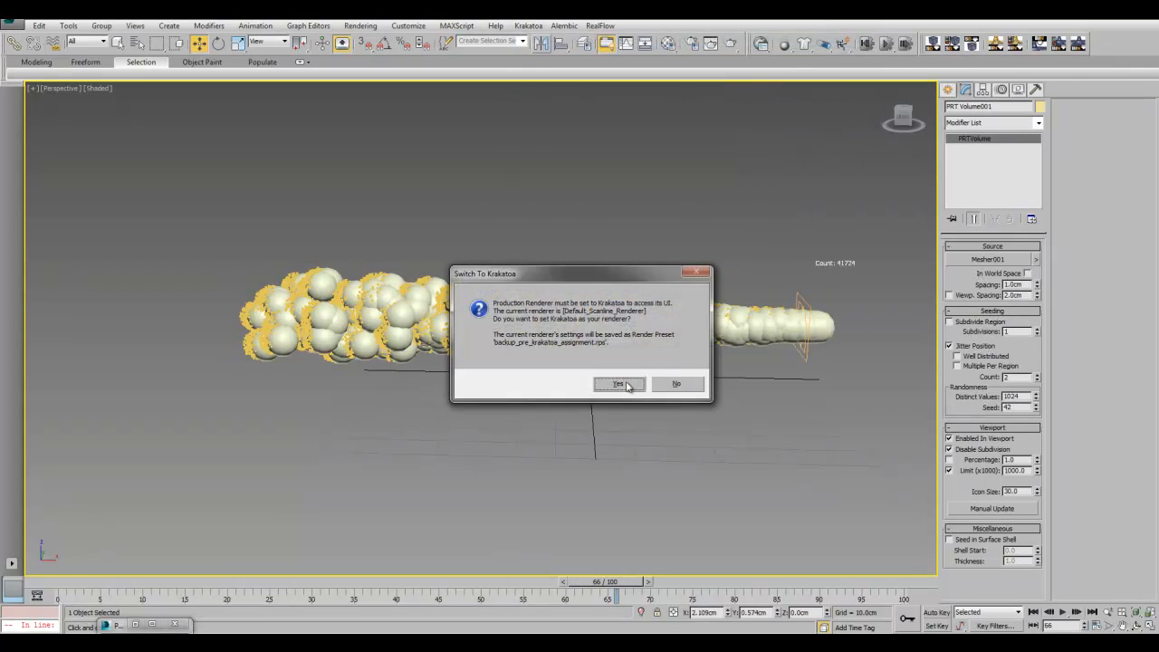
pyautogui.click(693, 383)
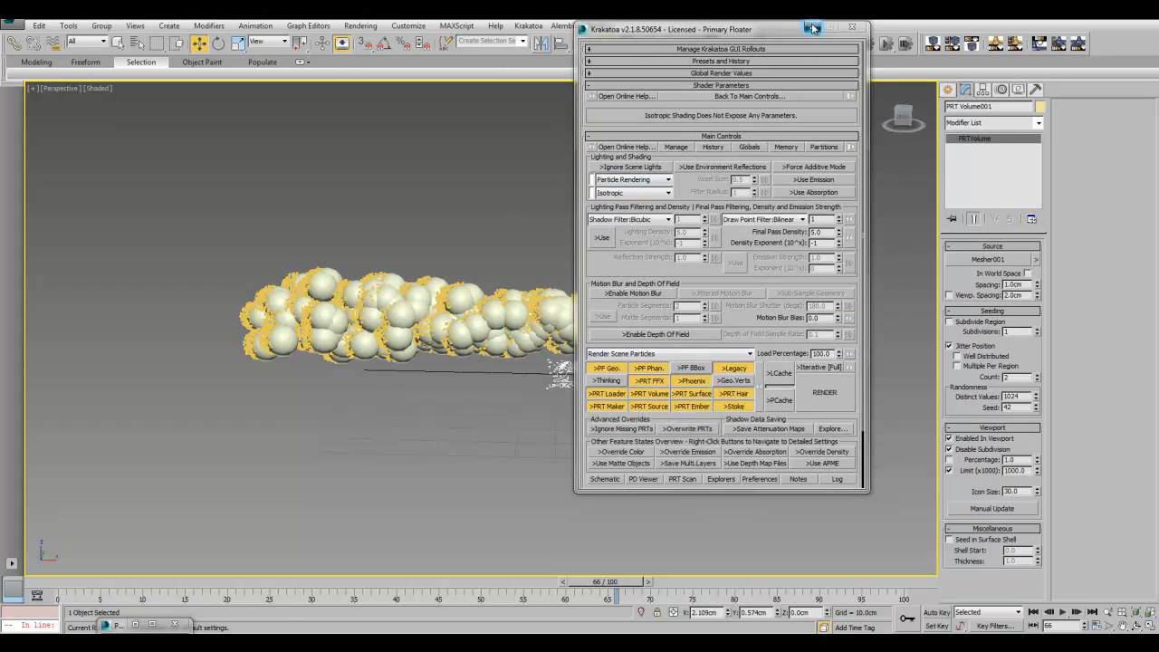
pyautogui.click(863, 28)
# Create a standard target spotlight aimed at the stream and raise it to about X -344, Y -105.6, Z 314.8 cm.
pyautogui.click(948, 90)
pyautogui.click(981, 108)
pyautogui.click(973, 124)
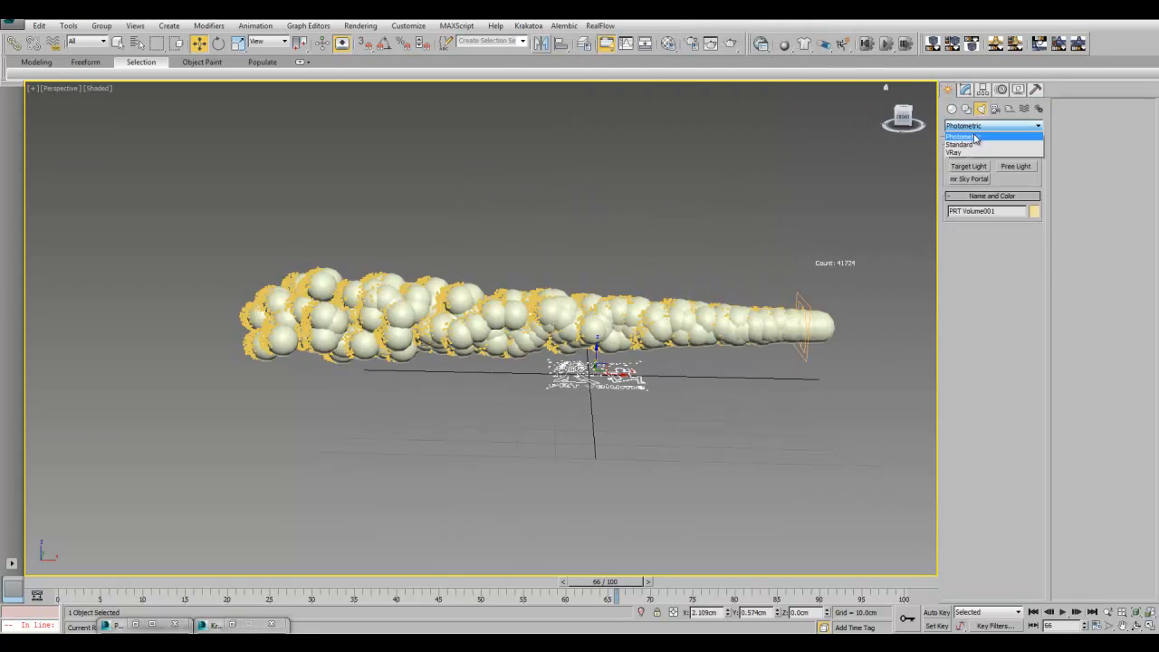
pyautogui.click(964, 141)
pyautogui.click(969, 167)
pyautogui.scroll(-5, 536, 295)
pyautogui.moveTo(288, 331); pyautogui.dragTo(623, 298)
pyautogui.press('w')
pyautogui.moveTo(279, 320); pyautogui.dragTo(280, 29)
pyautogui.click(359, 26)
pyautogui.click(367, 67)
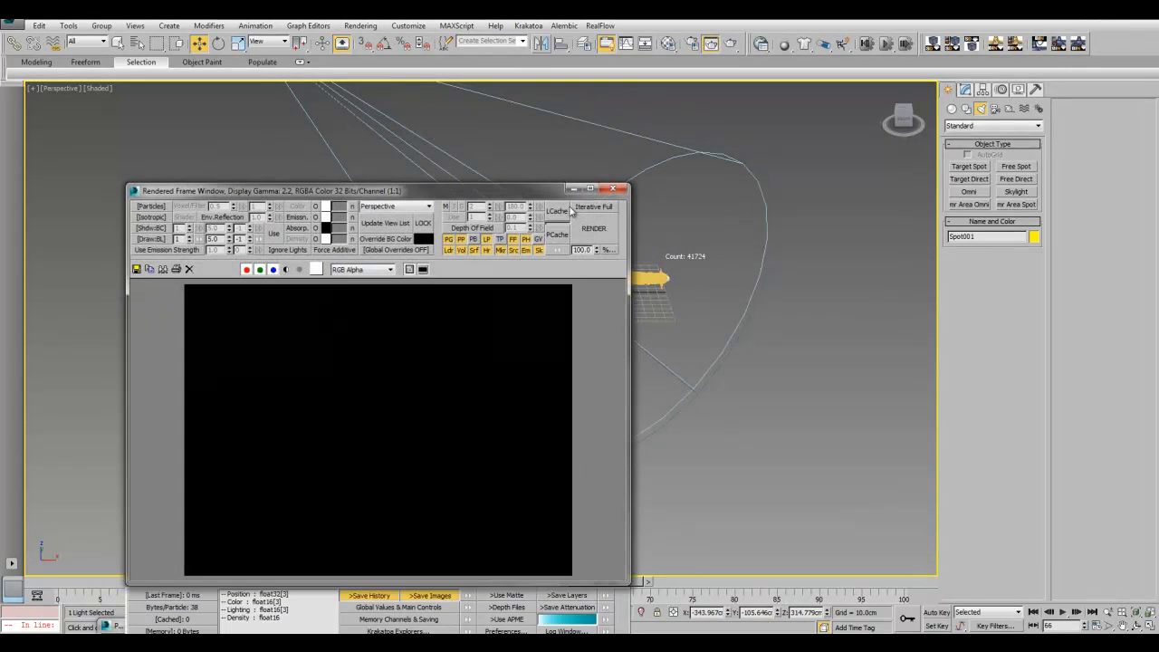
pyautogui.click(621, 188)
# Give the spotlight a light blue colour (136, 170, 255) and a multiplier of 0.6.
pyautogui.moveTo(546, 220); pyautogui.dragTo(625, 383, button='middle')
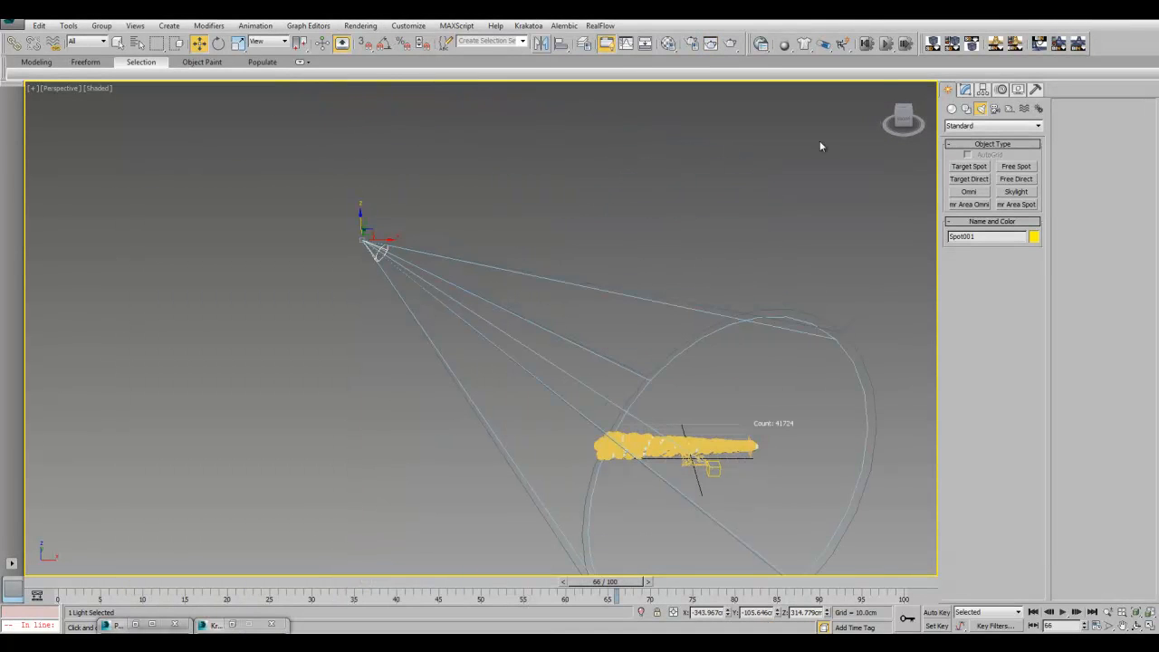
pyautogui.click(965, 90)
pyautogui.click(984, 359)
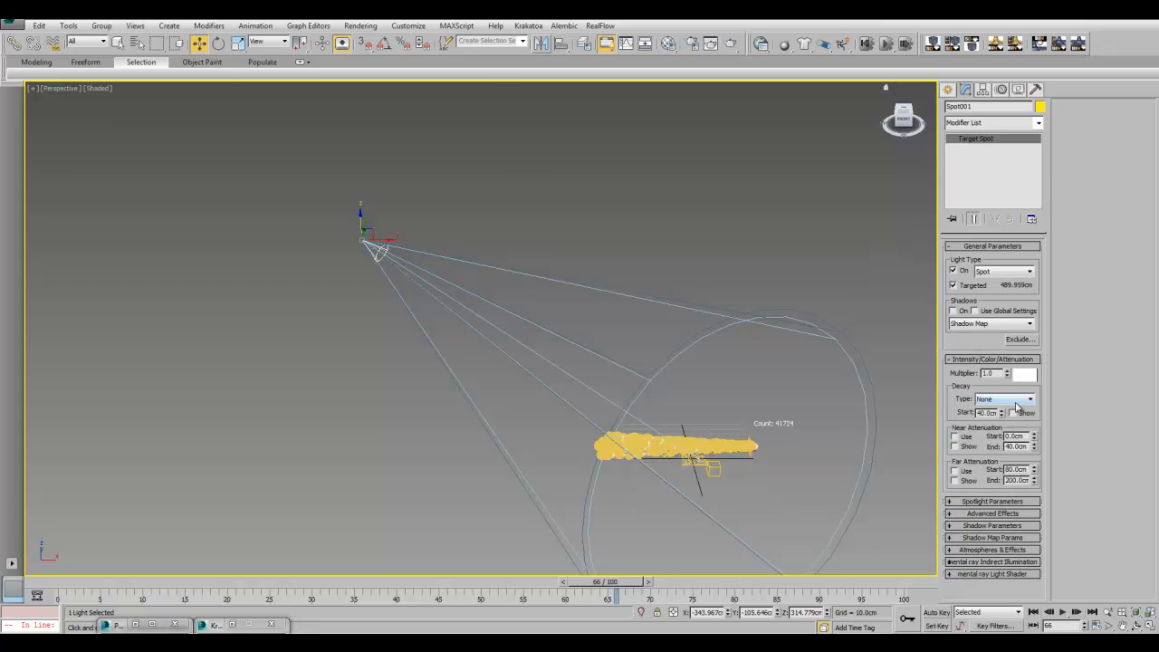
pyautogui.click(1024, 373)
pyautogui.moveTo(289, 93); pyautogui.dragTo(299, 80)
pyautogui.moveTo(347, 151); pyautogui.dragTo(349, 130)
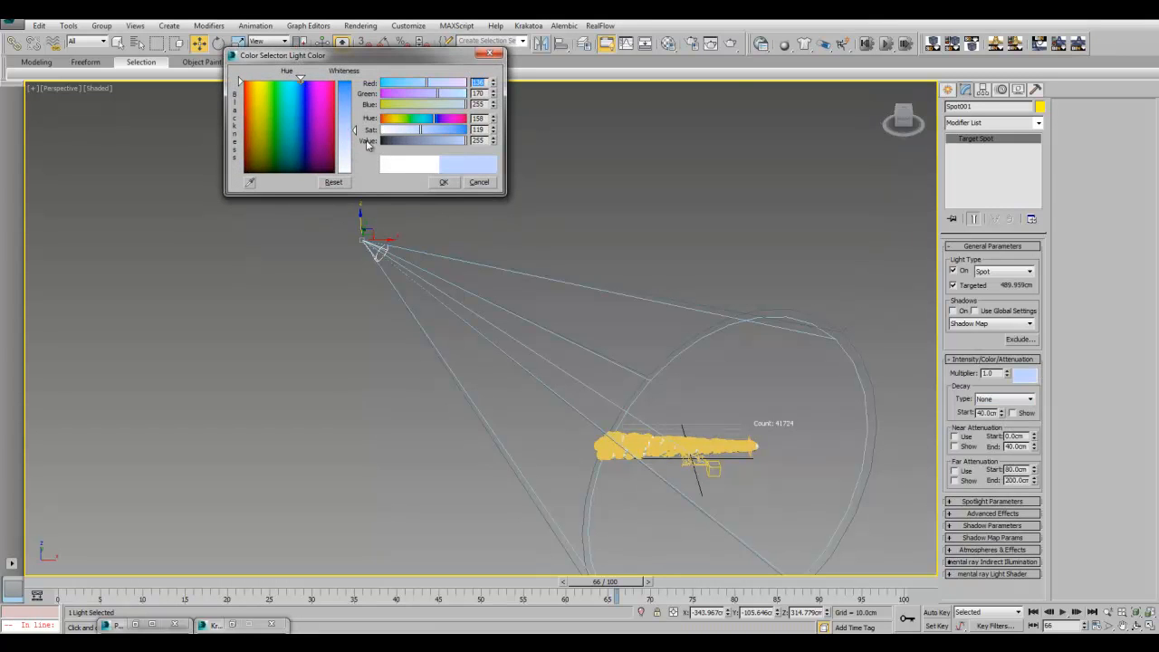
pyautogui.click(444, 182)
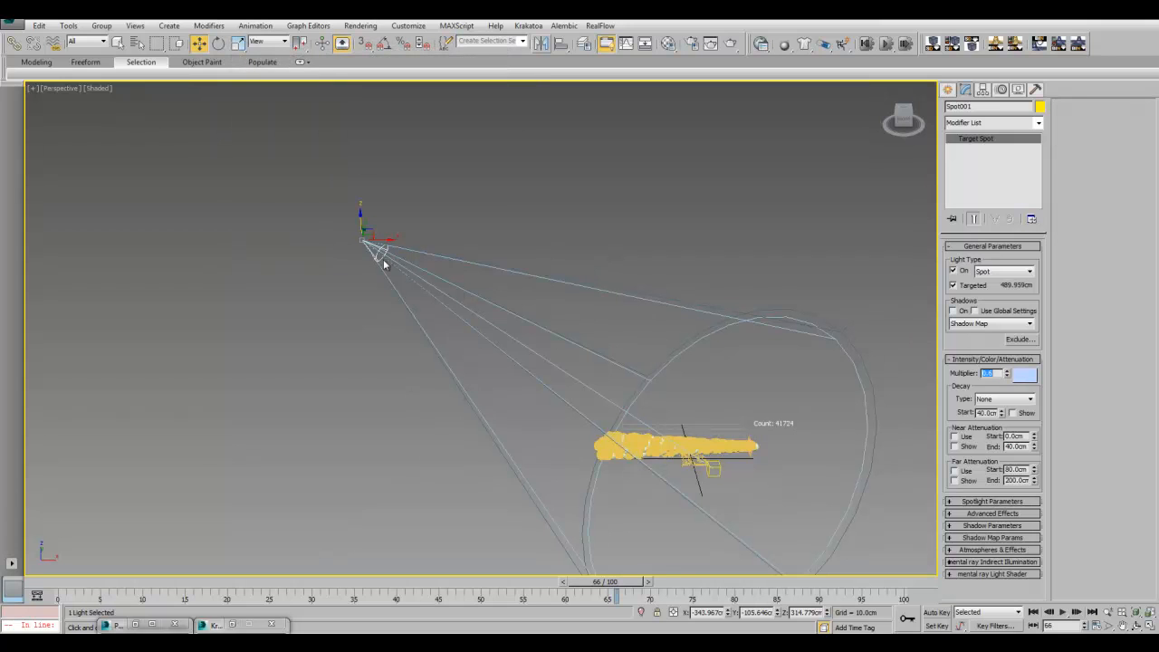
# Copy the spotlight to the stream's opposite end, at about 206.7 cm on X, and colour the copy pale yellow (255, 237, 136).
pyautogui.keyDown('shift'); pyautogui.moveTo(385, 238); pyautogui.dragTo(977, 247); pyautogui.keyUp('shift')
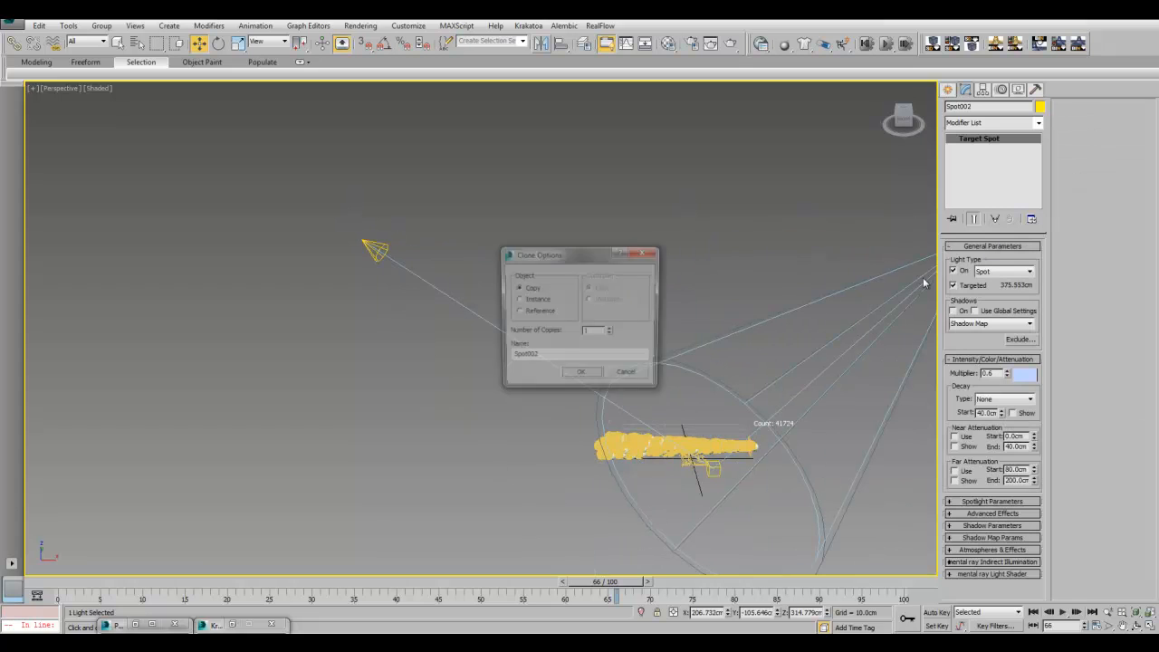
pyautogui.click(627, 376)
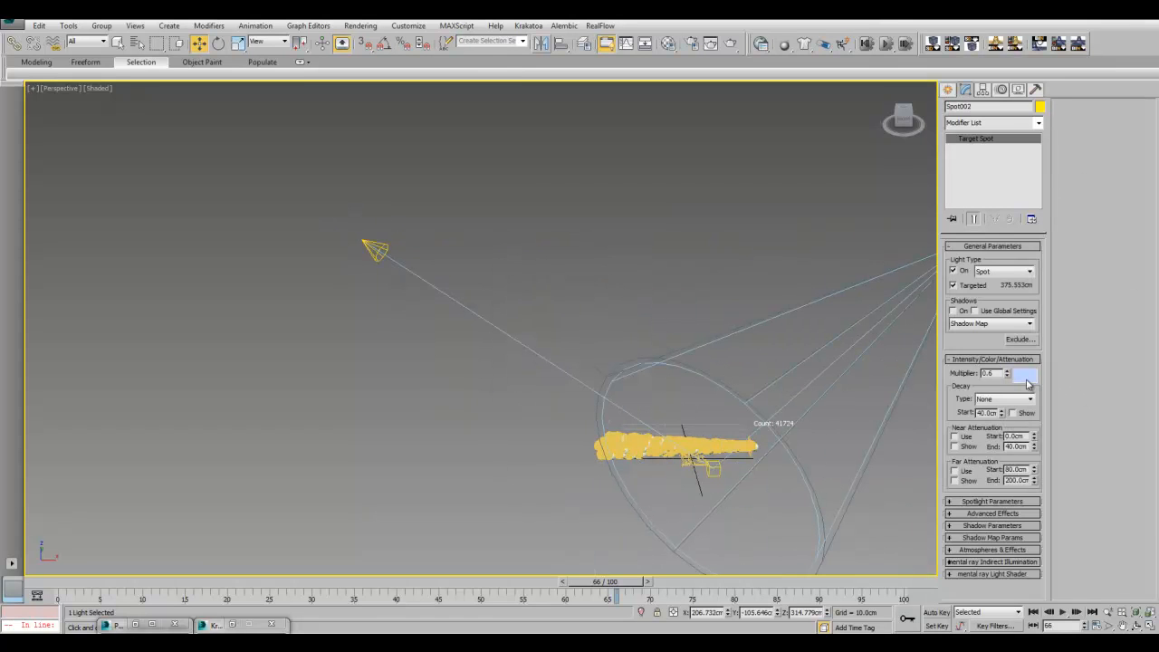
pyautogui.click(1024, 373)
pyautogui.moveTo(282, 82); pyautogui.dragTo(258, 80)
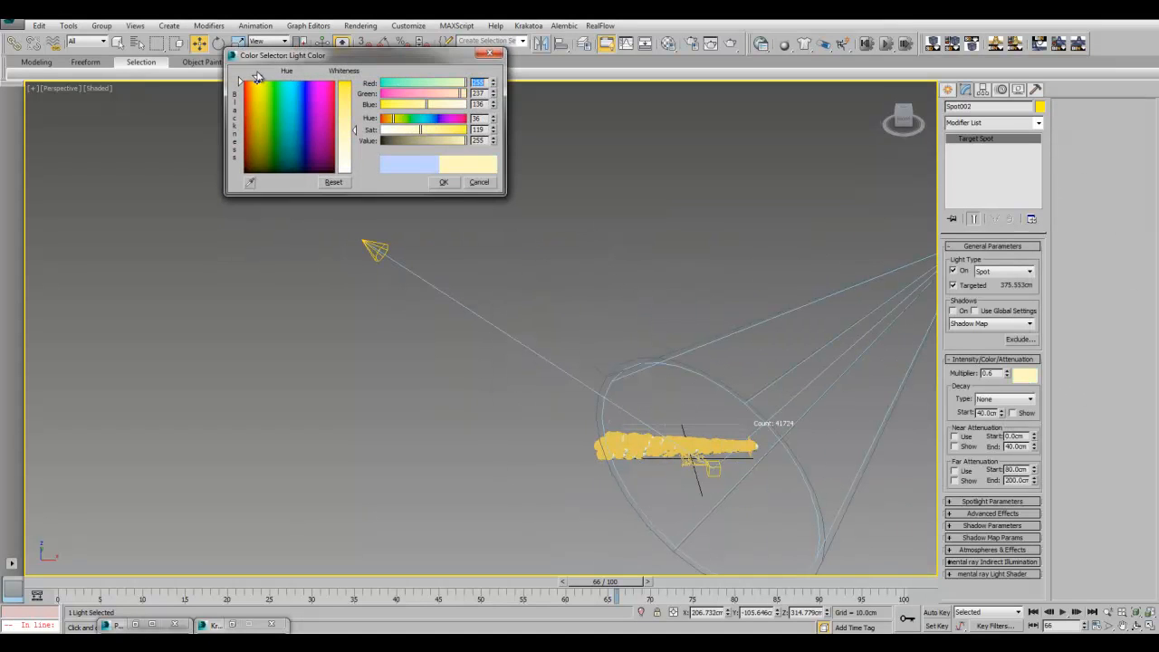
pyautogui.click(444, 182)
# Copy the yellow spotlight below the stream, to about X 45.9 and Z -341.8 cm, and colour it pale orange (255, 161, 136).
pyautogui.scroll(-2, 633, 303)
pyautogui.moveTo(634, 303); pyautogui.dragTo(530, 233, button='middle')
pyautogui.moveTo(660, 256); pyautogui.dragTo(607, 246, button='middle')
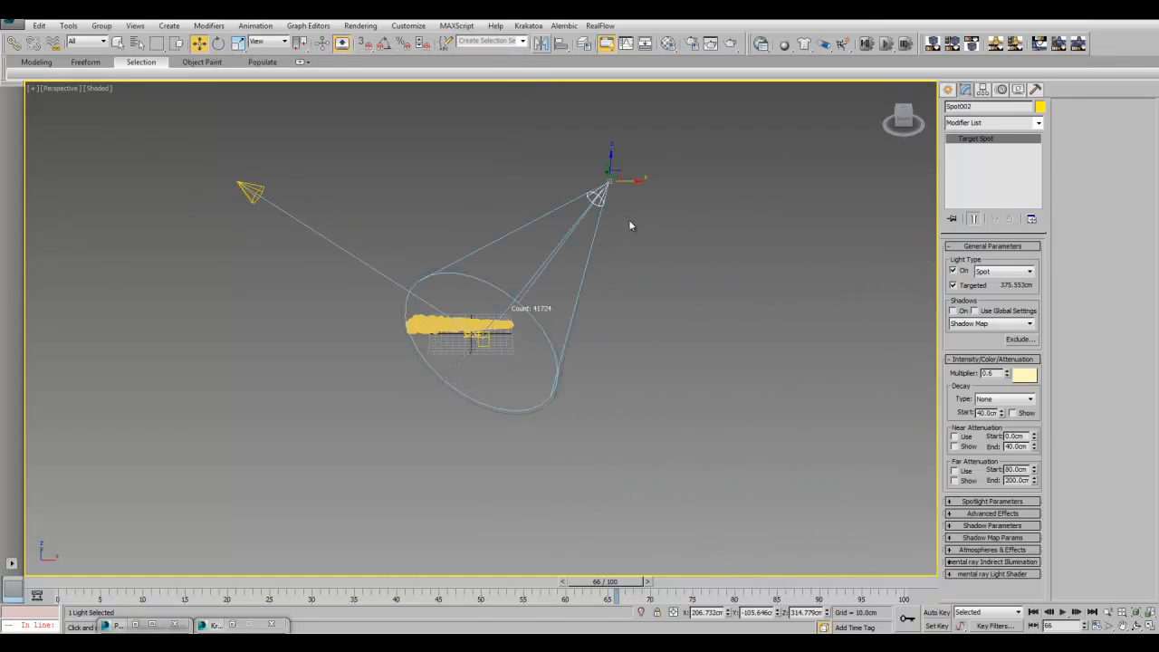
pyautogui.moveTo(614, 170)
pyautogui.keyDown('shift'); pyautogui.mouseDown()
pyautogui.moveTo(587, 521)
pyautogui.moveTo(515, 530)
pyautogui.mouseUp(); pyautogui.keyUp('shift')
pyautogui.click(582, 374)
pyautogui.click(1024, 374)
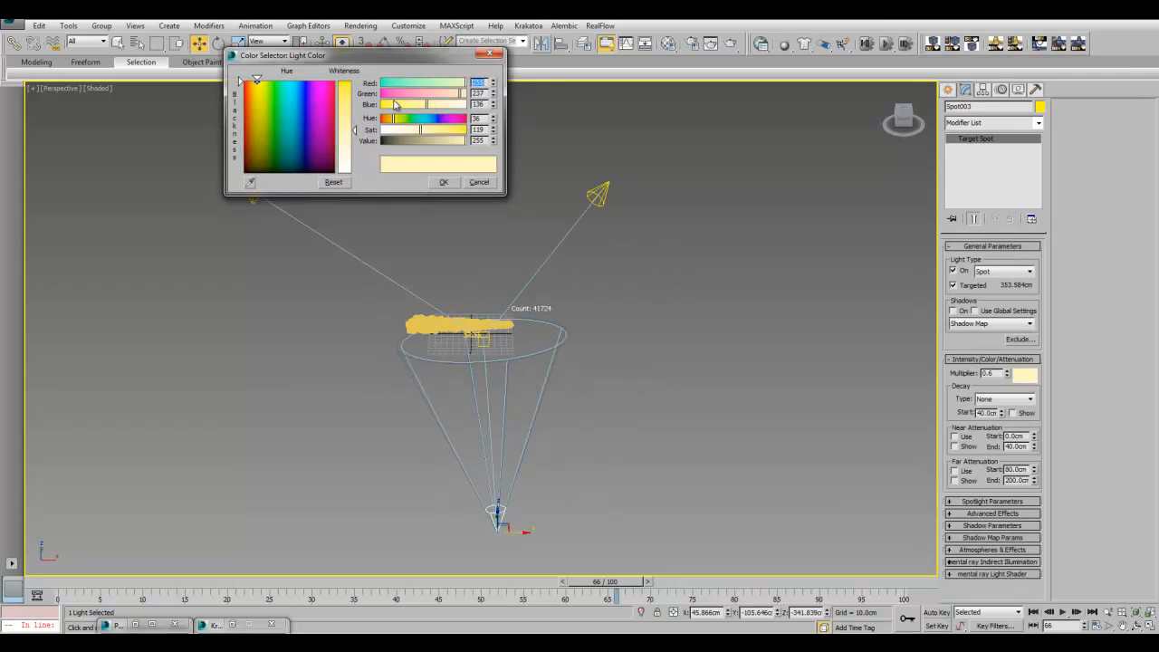
pyautogui.moveTo(390, 121); pyautogui.dragTo(382, 119)
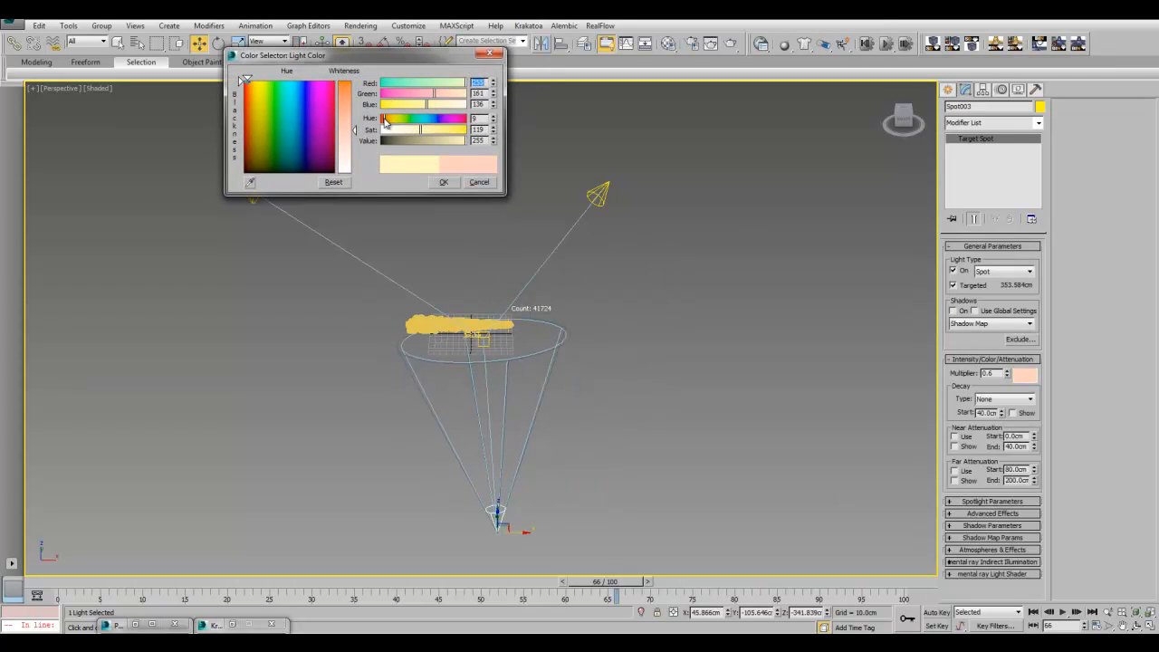
pyautogui.click(442, 182)
# Frame the particle stream, render frame 66 of the perspective view with Krakatoa and close the rendered image.
pyautogui.click(344, 227)
pyautogui.scroll(8, 344, 227)
pyautogui.scroll(6, 444, 332)
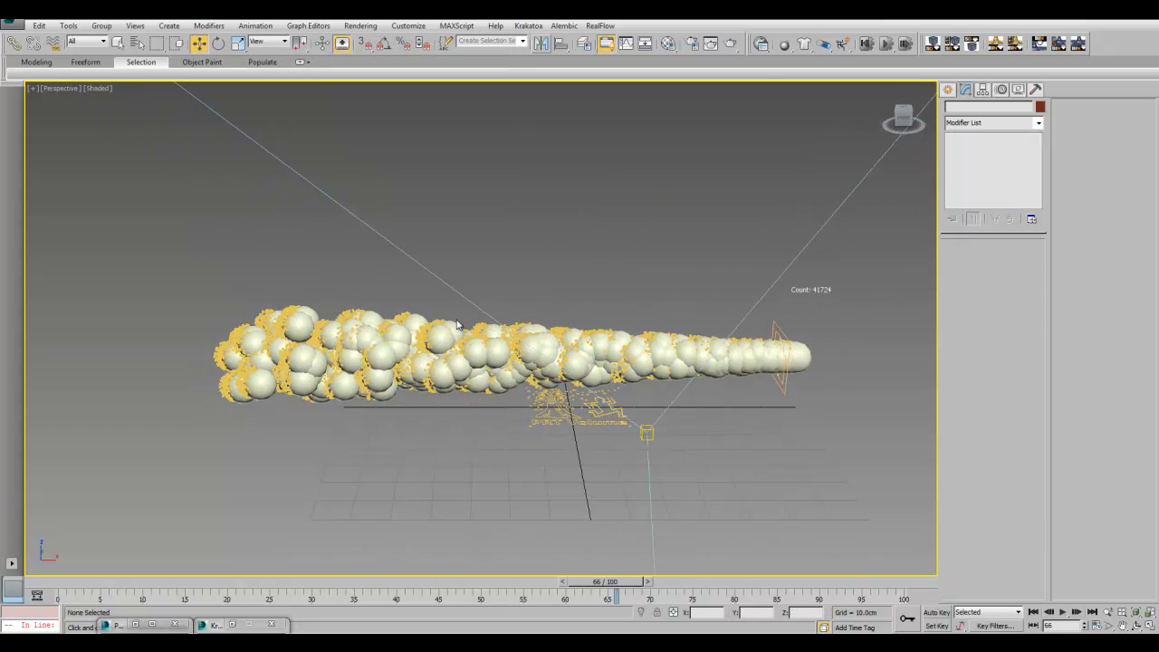
pyautogui.hotkey('shift', 'q')
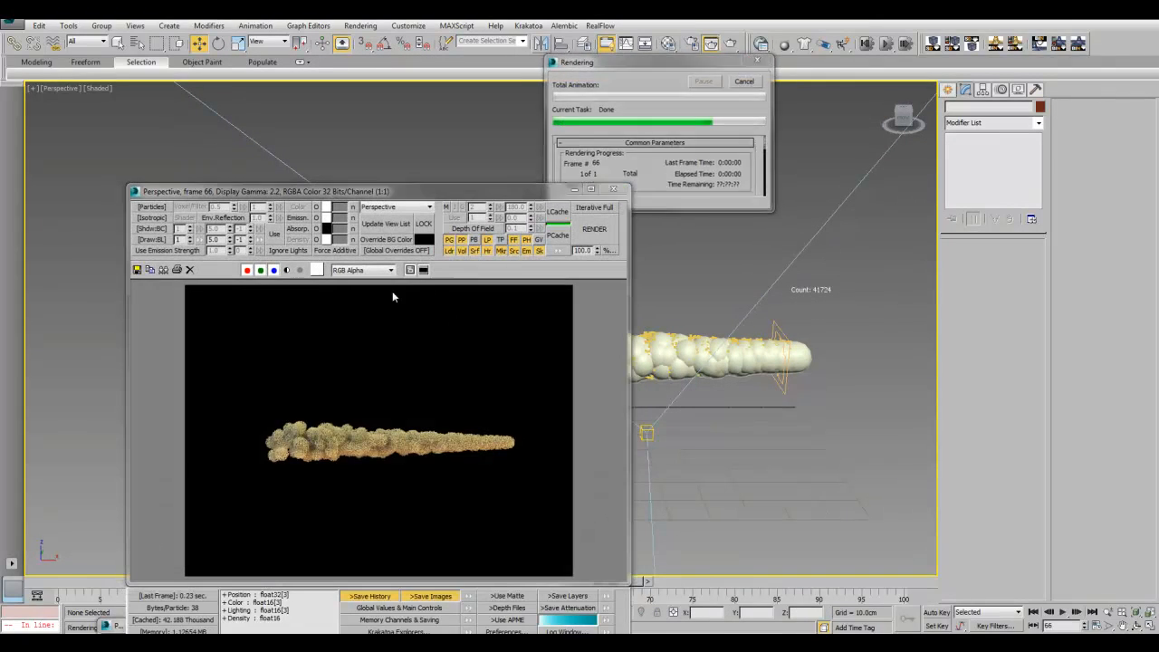
pyautogui.scroll(4, 679, 285)
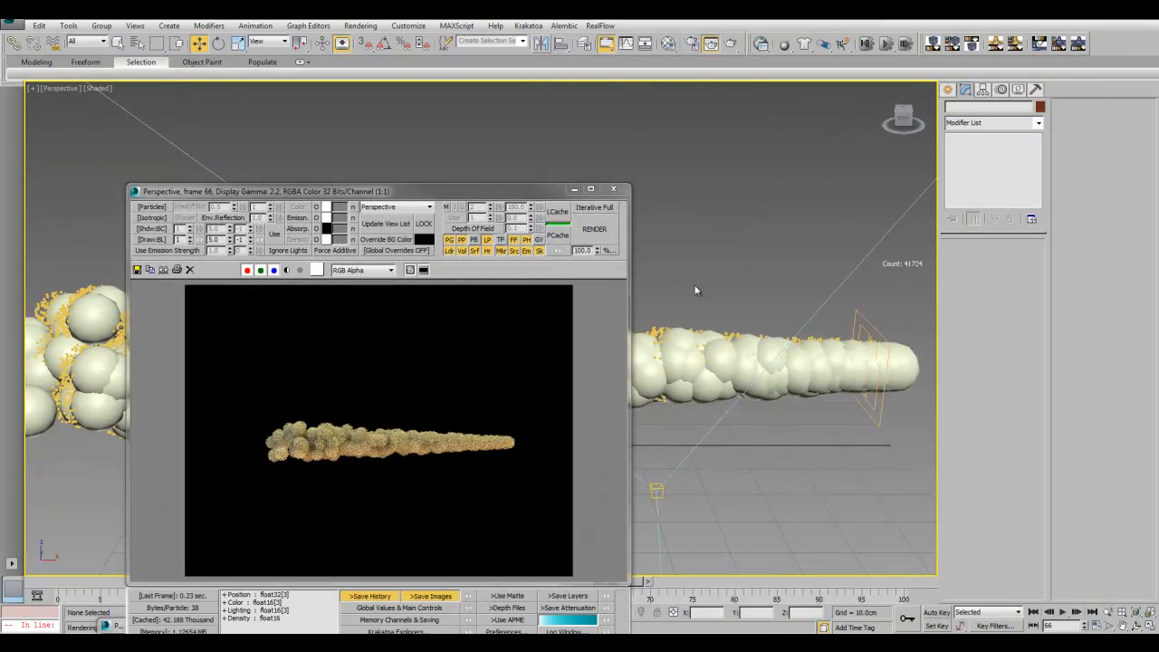
pyautogui.click(613, 189)
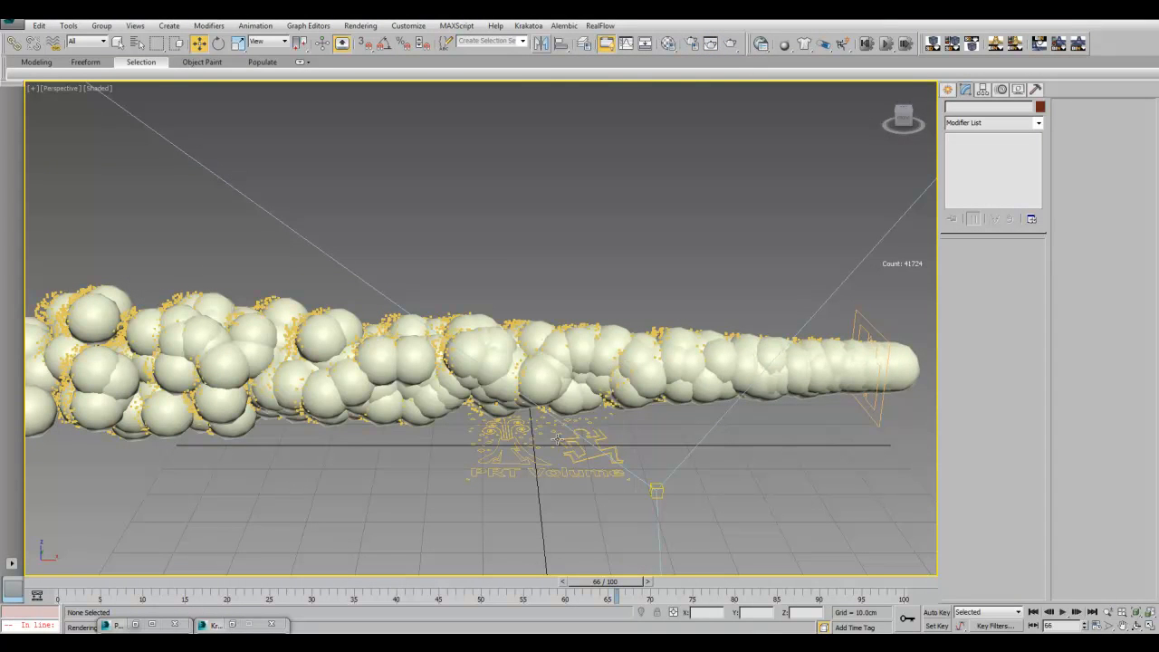
# Reopen the Krakatoa controls, change the mode to Voxel Rendering and set the voxel size to 1.0.
pyautogui.click(528, 25)
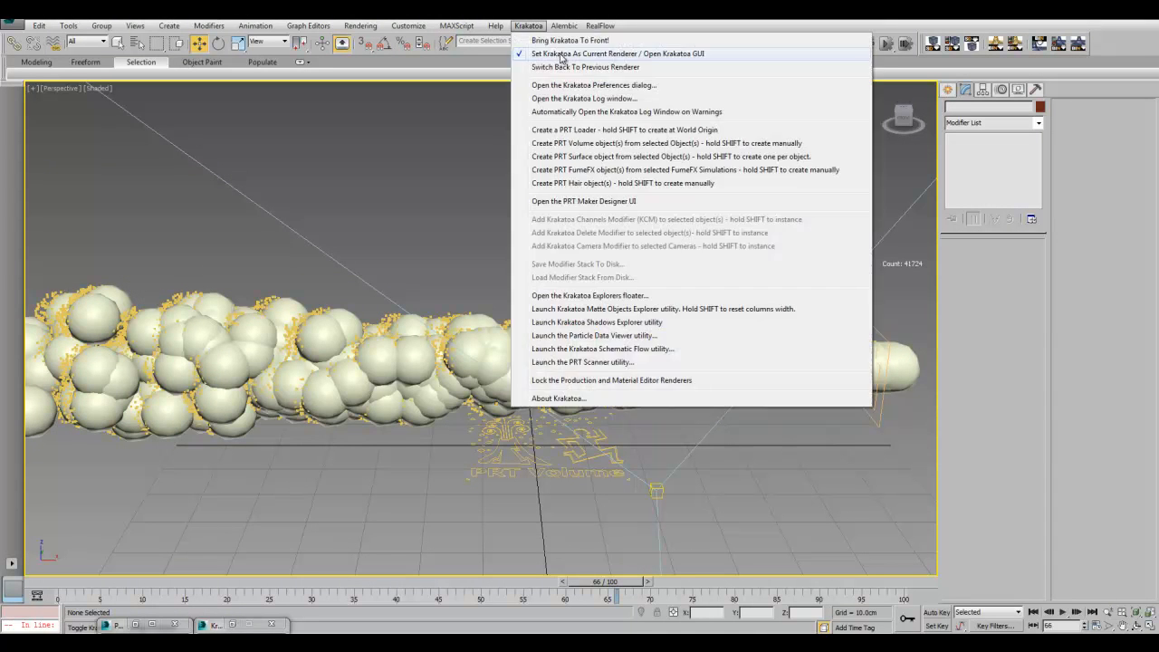
pyautogui.click(561, 51)
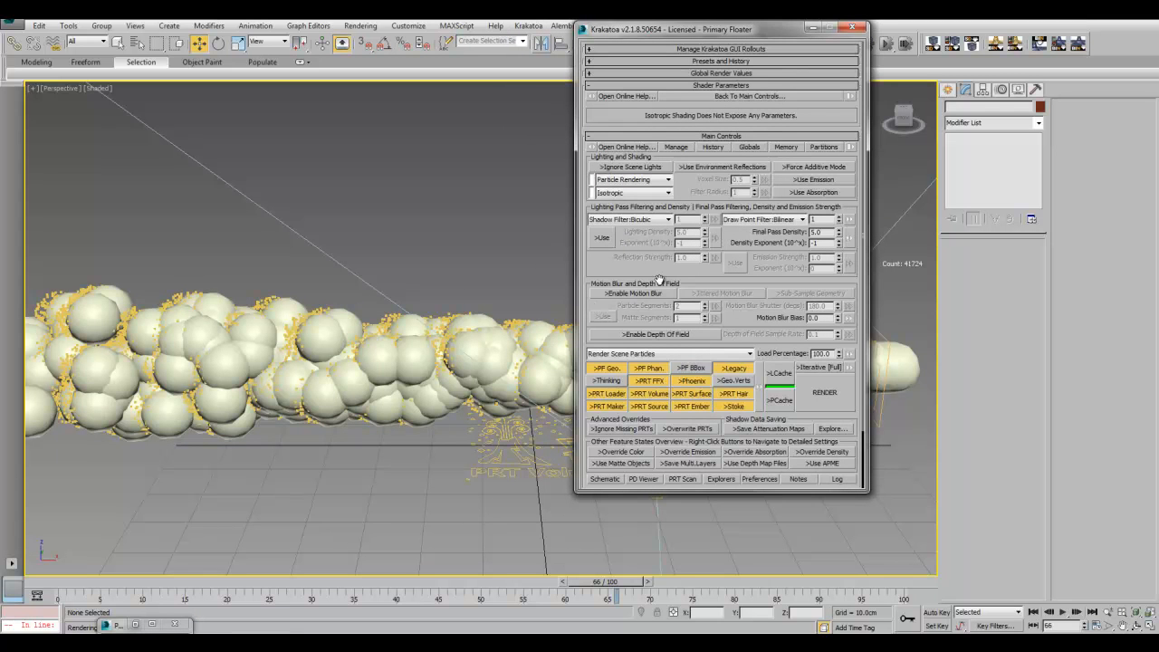
pyautogui.click(621, 180)
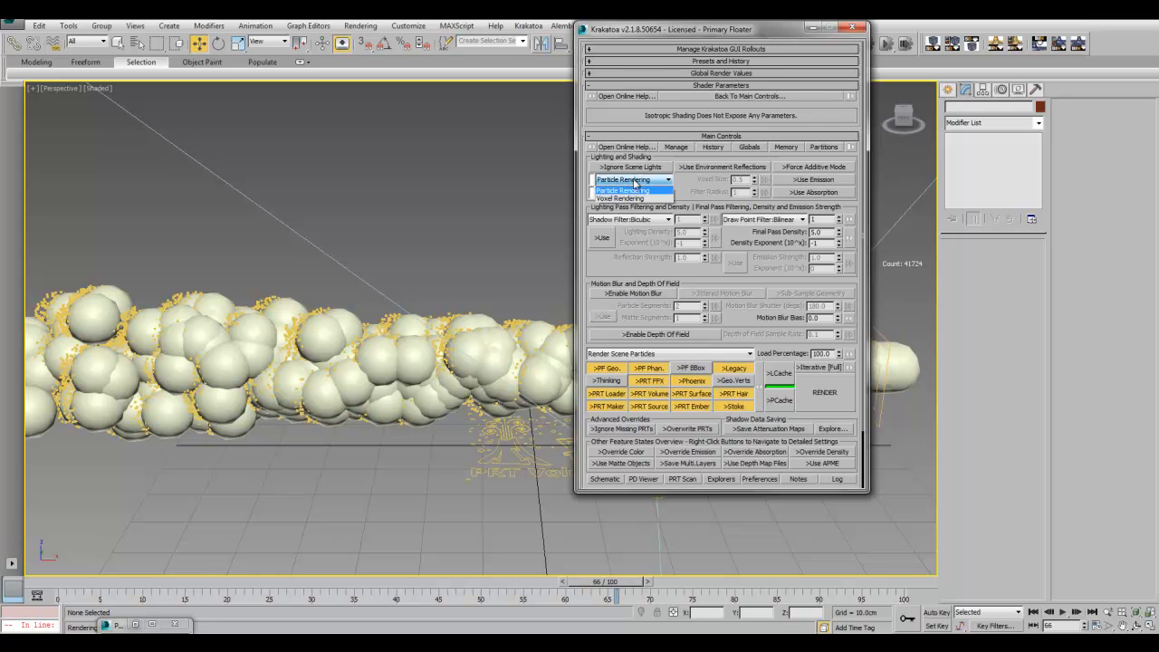
pyautogui.click(621, 199)
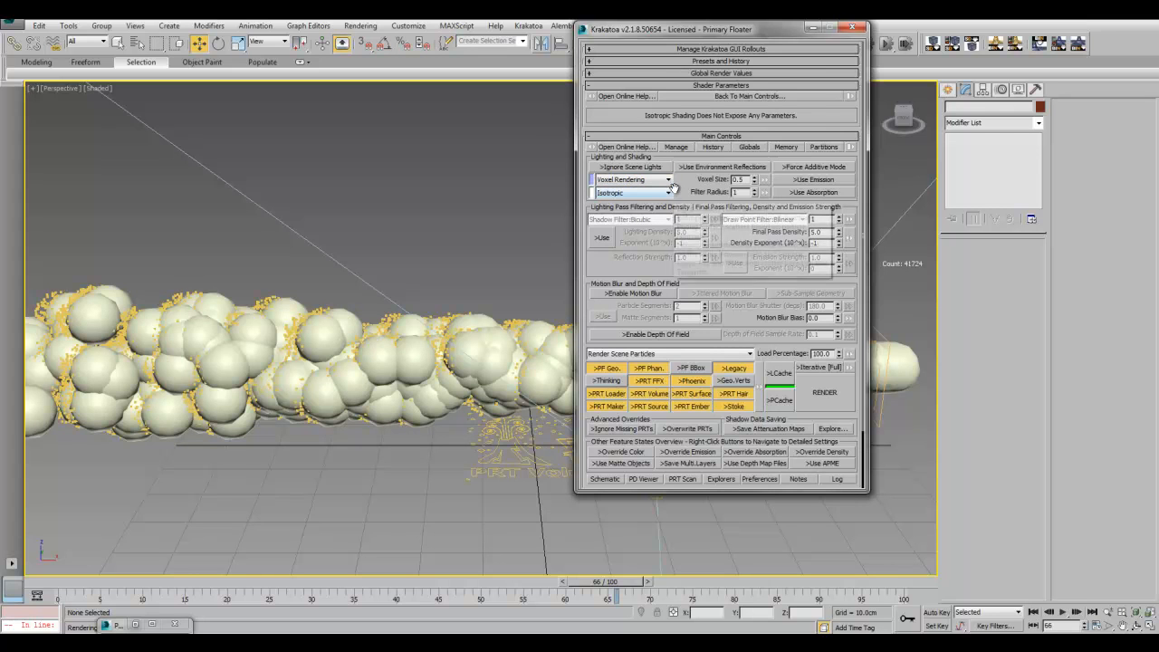
pyautogui.moveTo(744, 180); pyautogui.dragTo(604, 183)
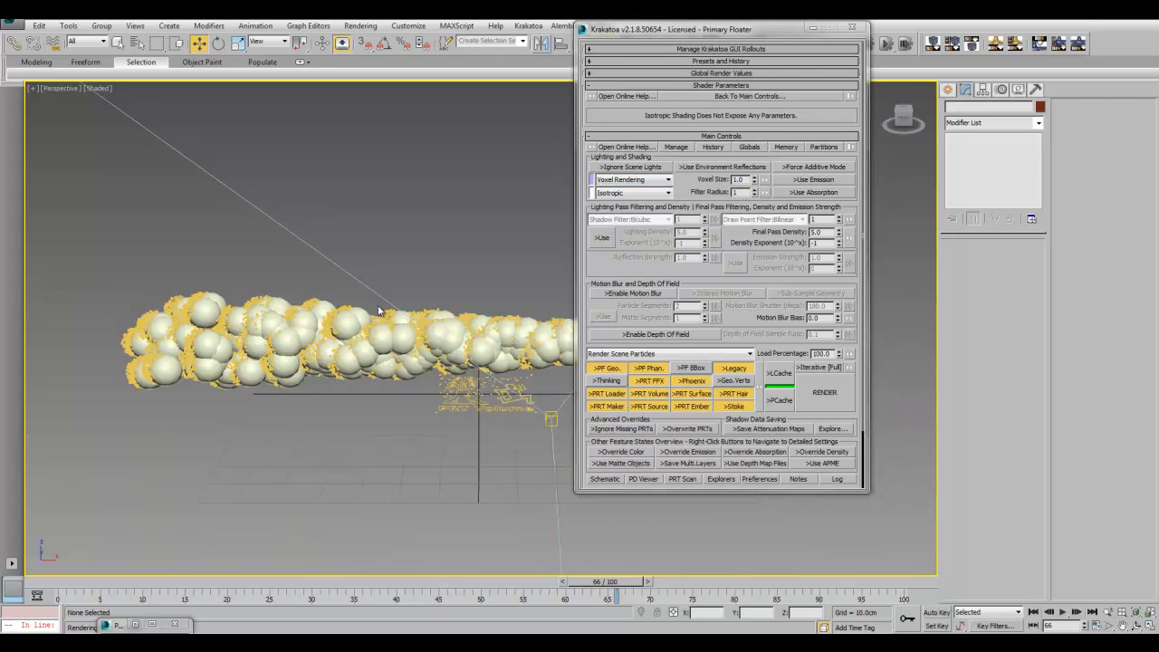
# Render frame 66 of the perspective view with the voxel settings and close the rendered image.
pyautogui.click(812, 390)
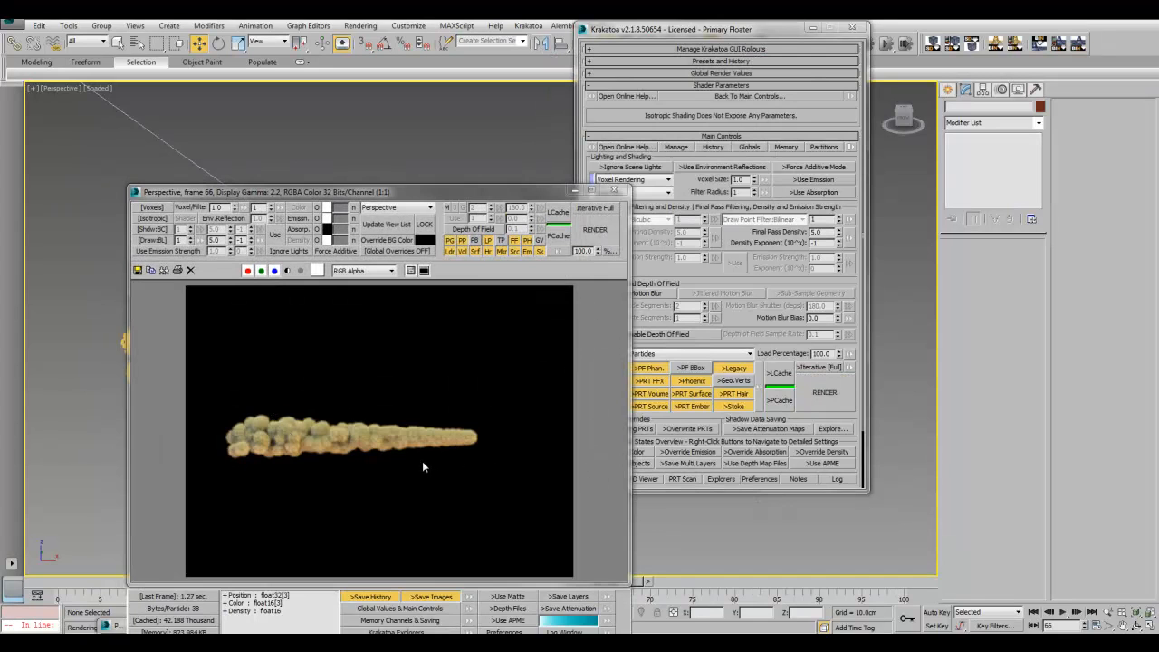
pyautogui.click(615, 191)
pyautogui.scroll(4, 313, 314)
pyautogui.scroll(-4, 326, 309)
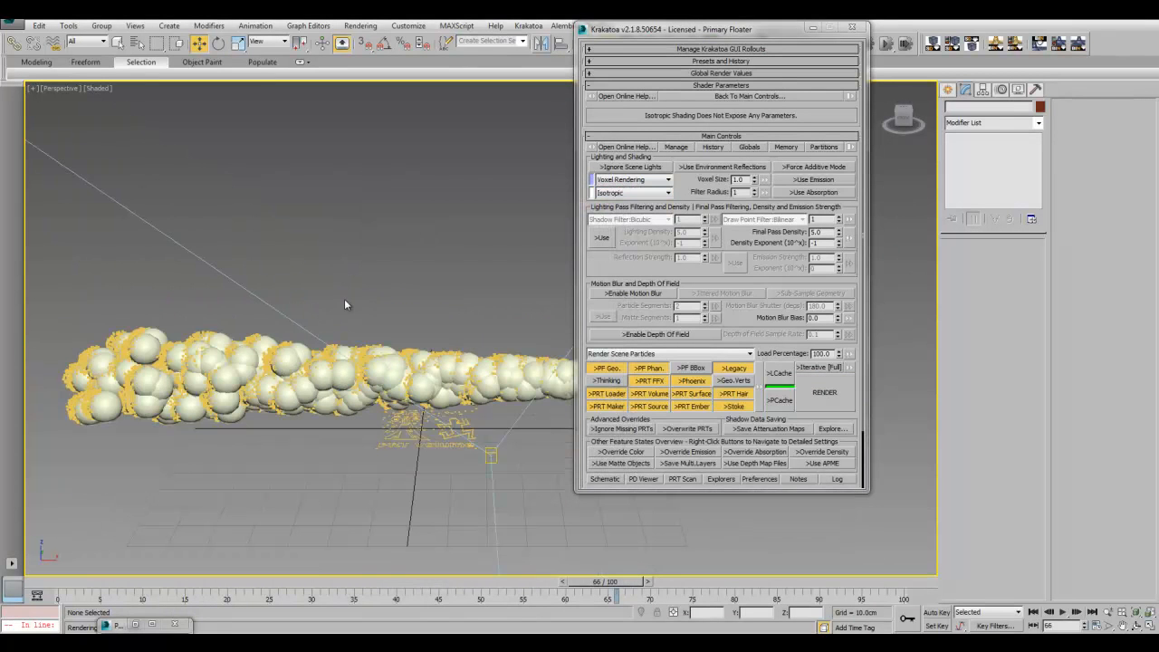
# Select the PRT Volume and give an unused material in the Material Editor a dark grey diffuse colour (15, 15, 15).
pyautogui.click(360, 366)
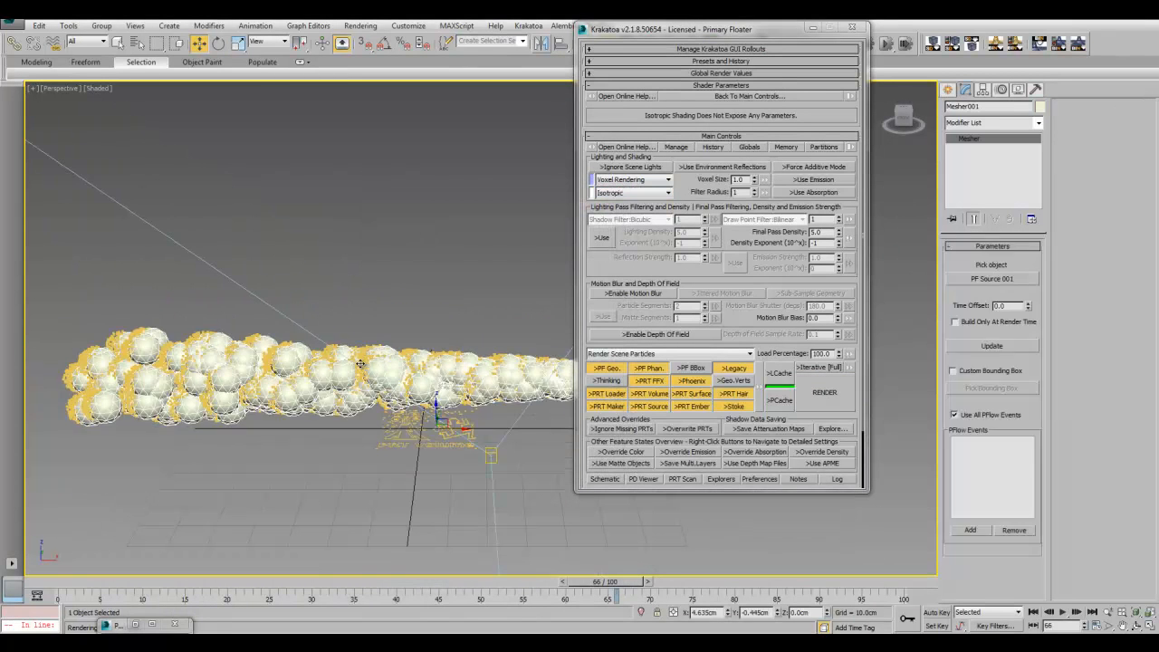
pyautogui.click(85, 352)
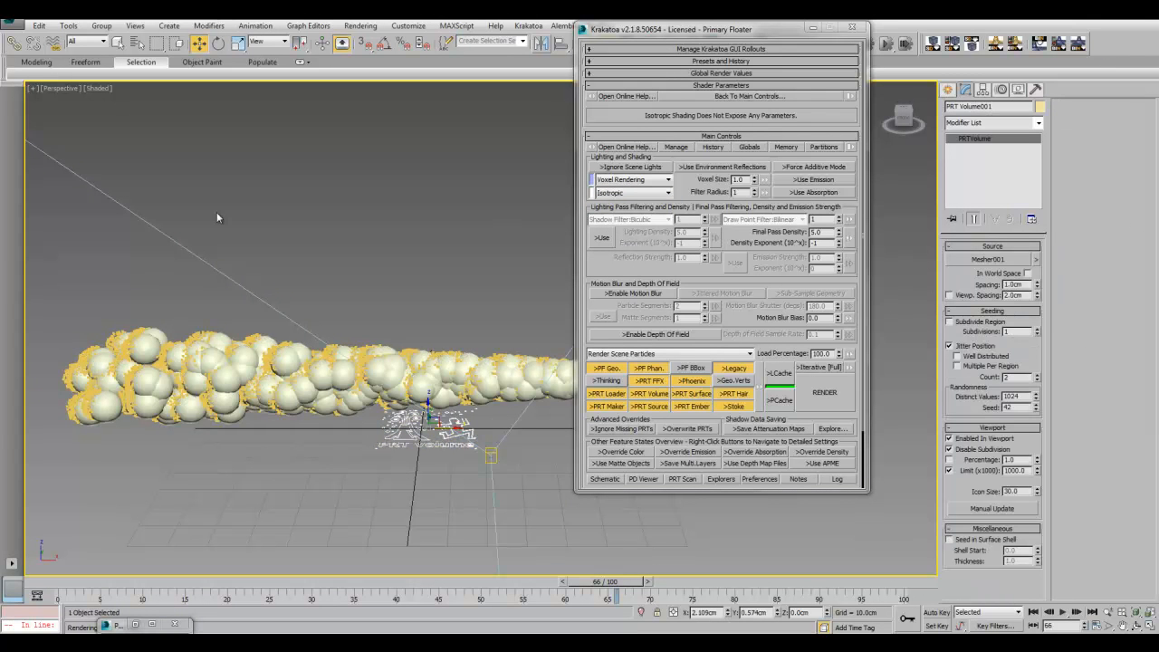
pyautogui.press('m')
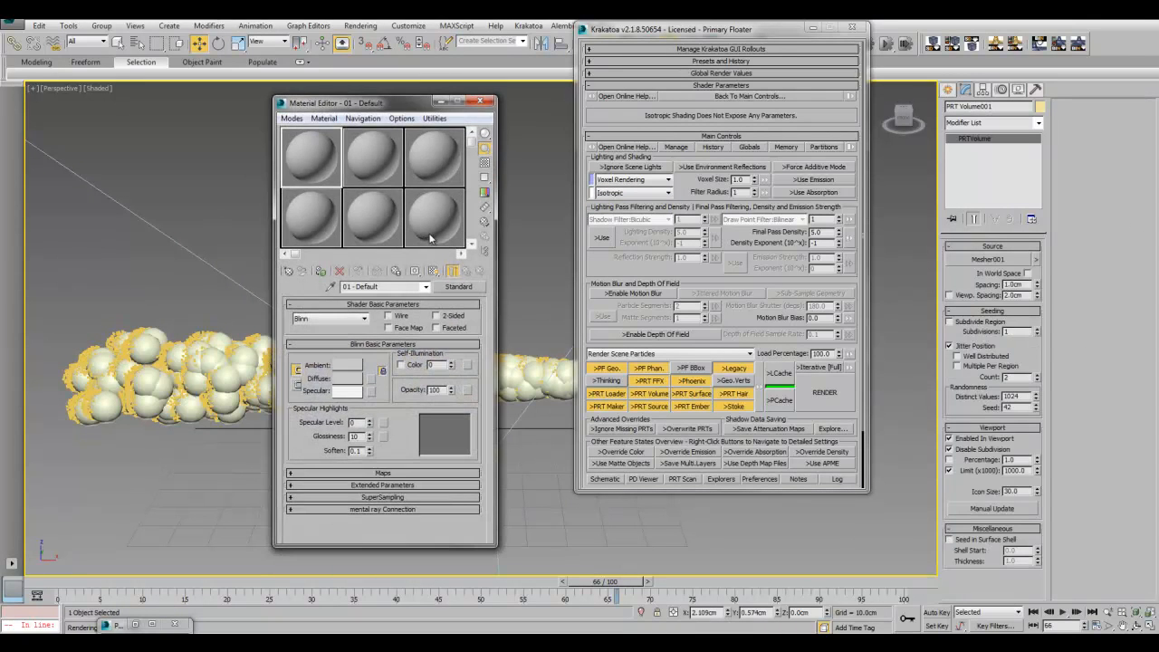
pyautogui.click(347, 378)
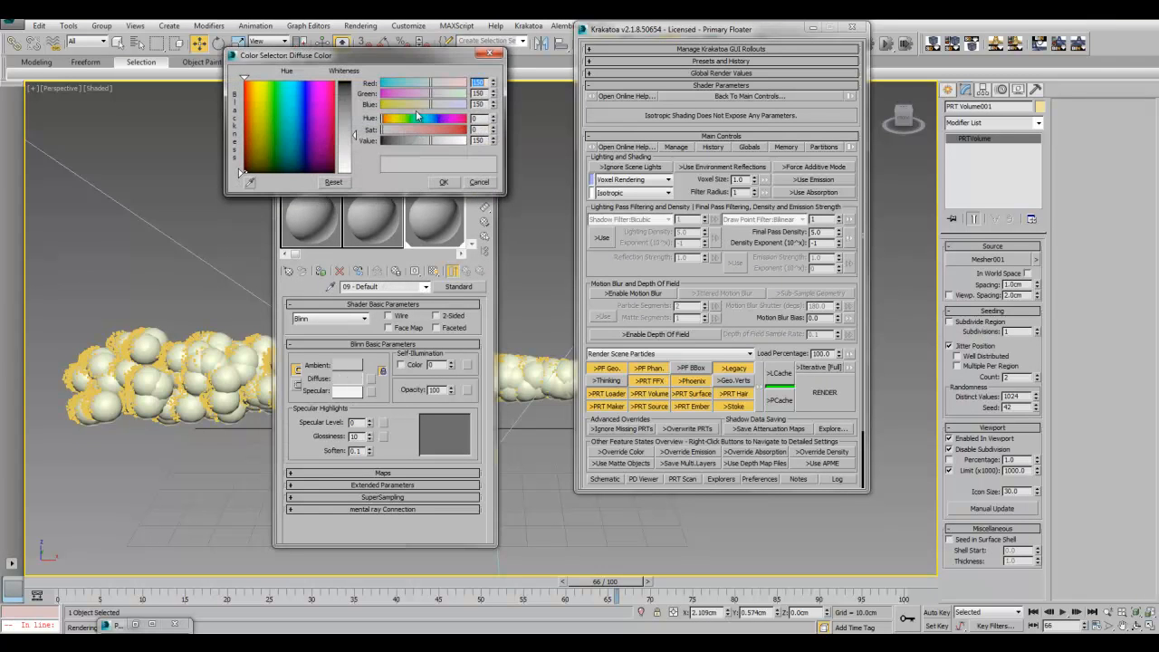
pyautogui.moveTo(342, 107); pyautogui.dragTo(345, 90)
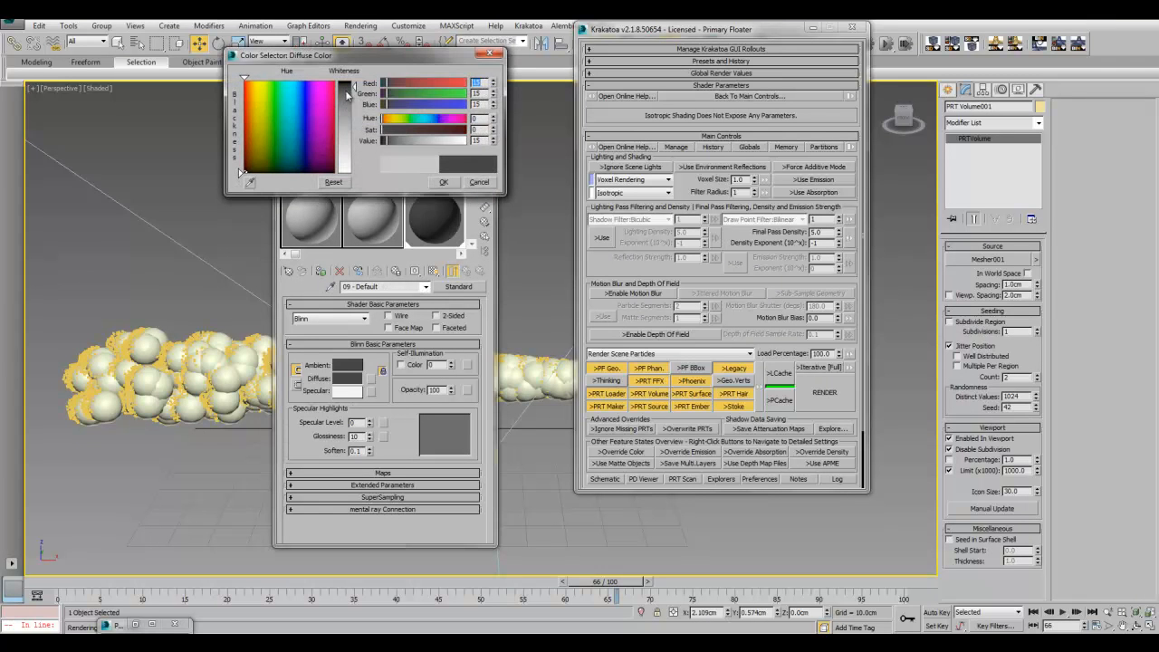
pyautogui.click(443, 182)
# Enable the material's Opacity map and assign a Noise map of the Fractal type to it.
pyautogui.click(381, 474)
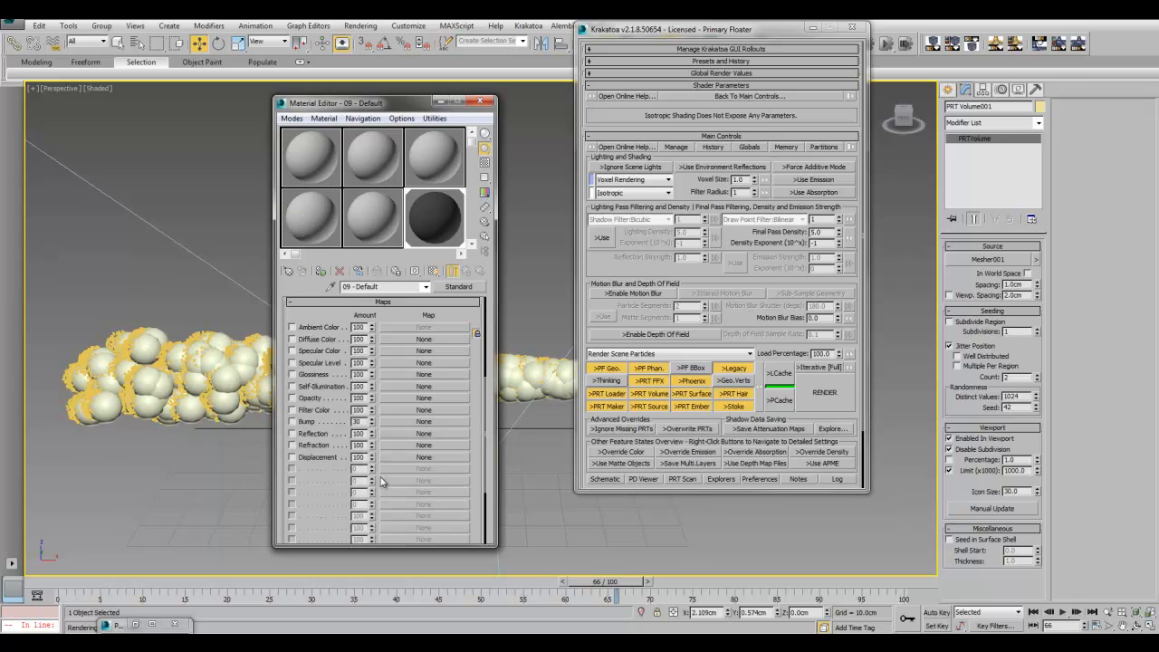
pyautogui.click(292, 398)
pyautogui.click(418, 399)
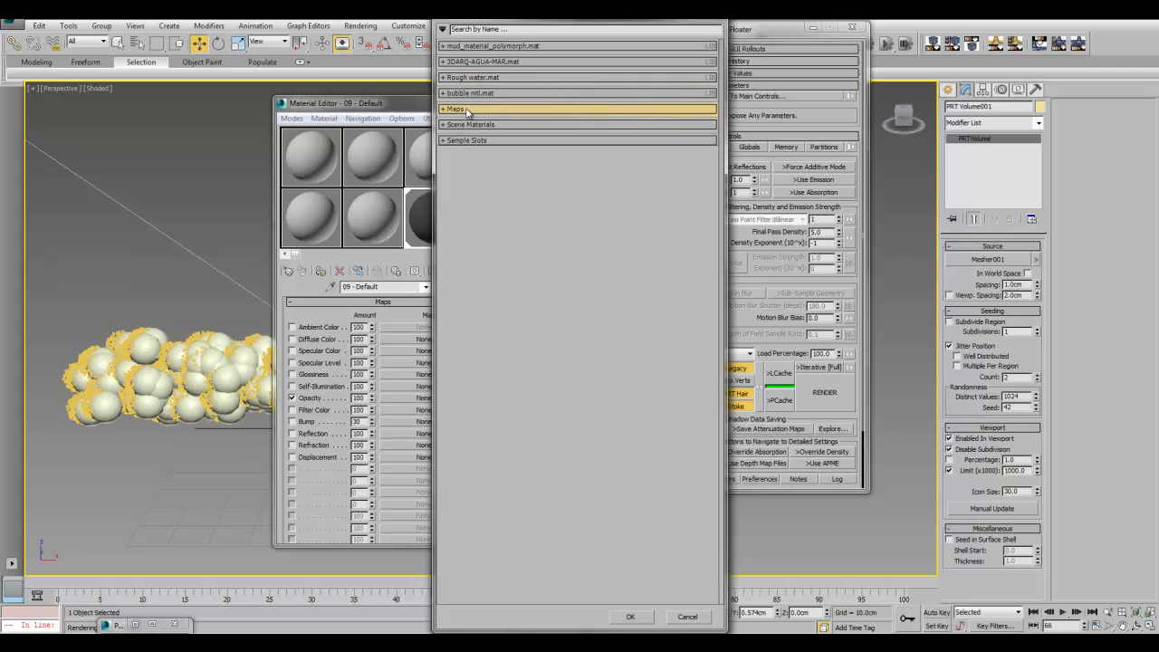
pyautogui.click(468, 112)
pyautogui.scroll(-10, 507, 385)
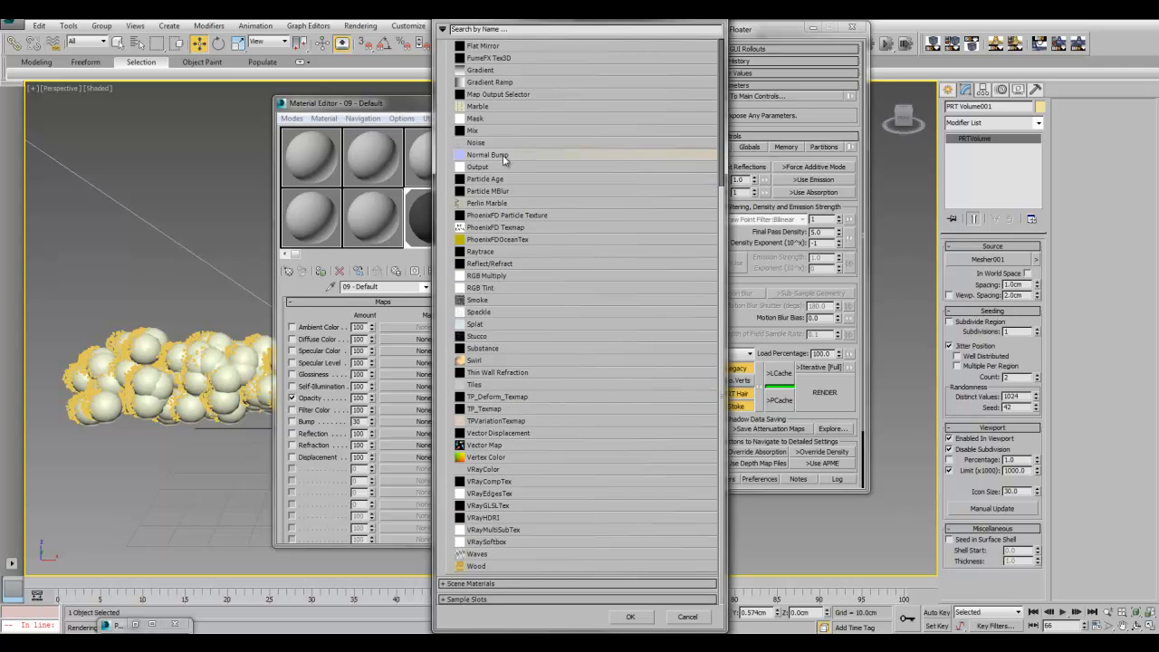
pyautogui.click(472, 143)
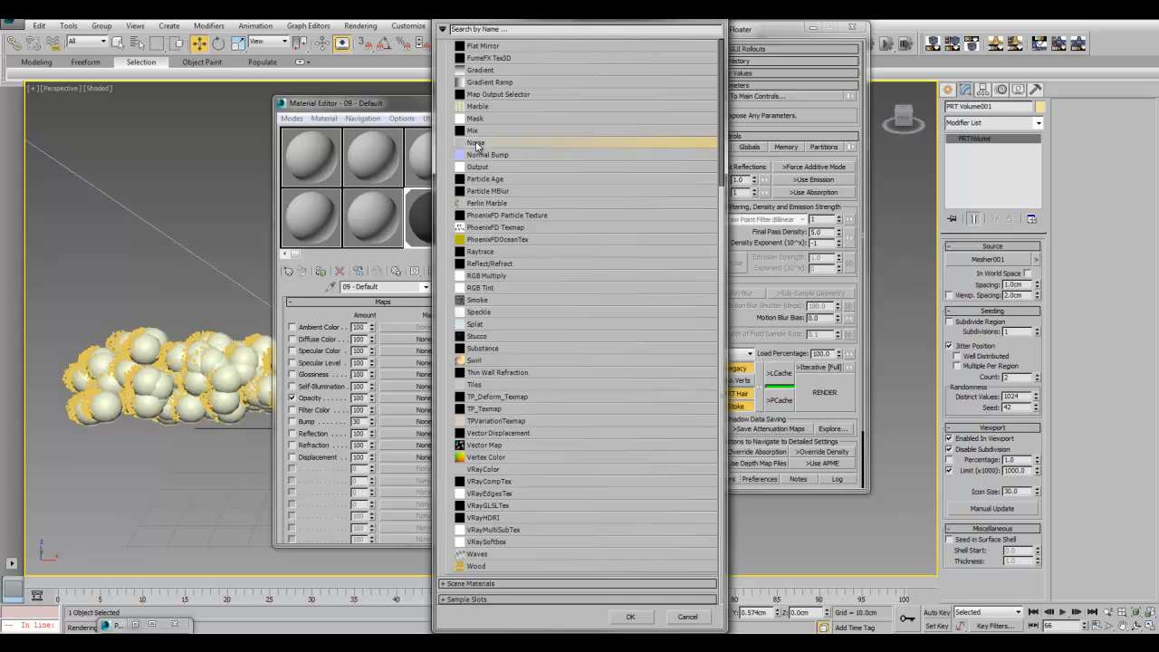
pyautogui.click(630, 616)
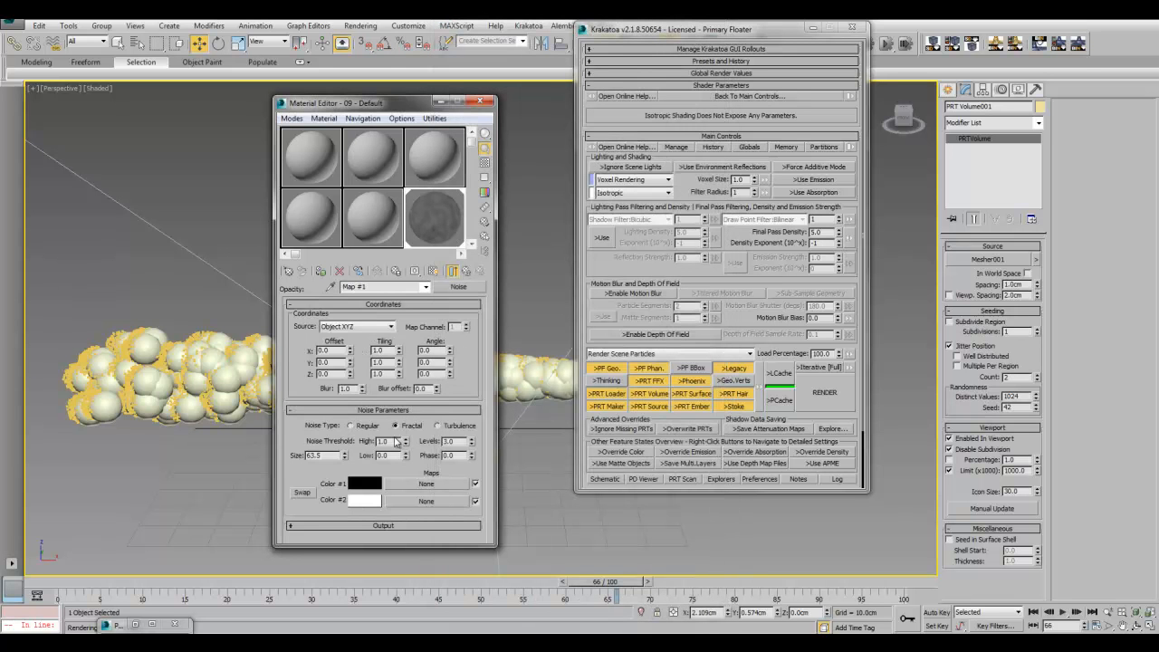
# Set the noise size to 0.5, the low threshold to 0.35 and the high threshold to 0.55.
pyautogui.write('.5')
pyautogui.press('Return')
pyautogui.doubleClick(388, 455)
pyautogui.write('.35')
pyautogui.press('Return')
pyautogui.doubleClick(385, 441)
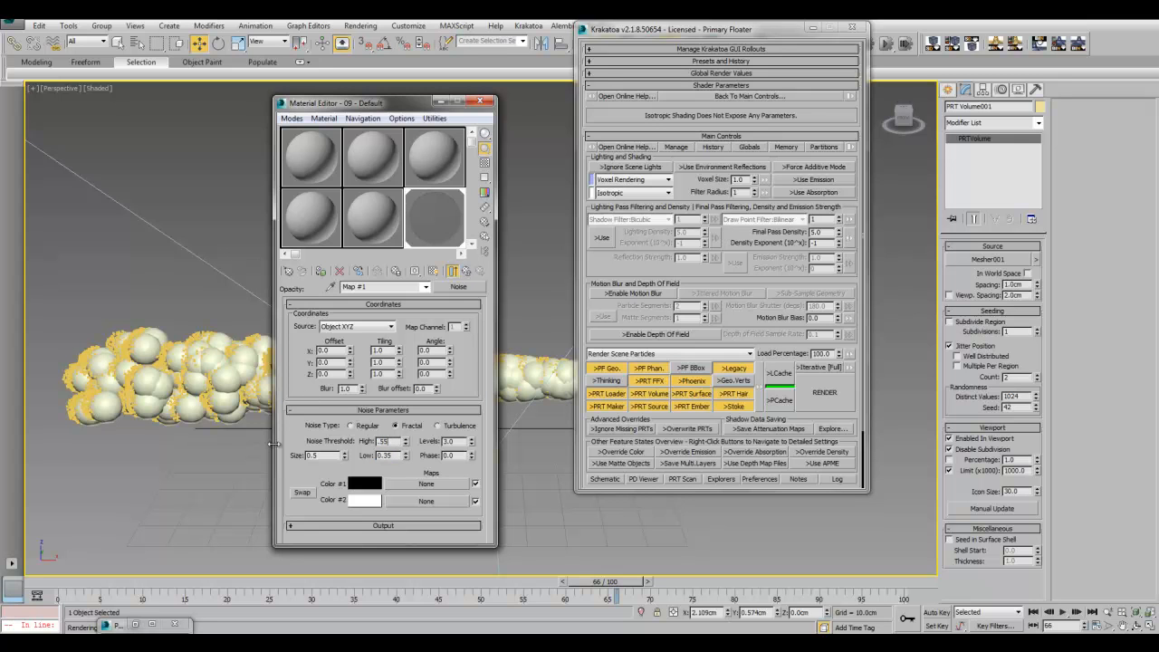
pyautogui.press('Return')
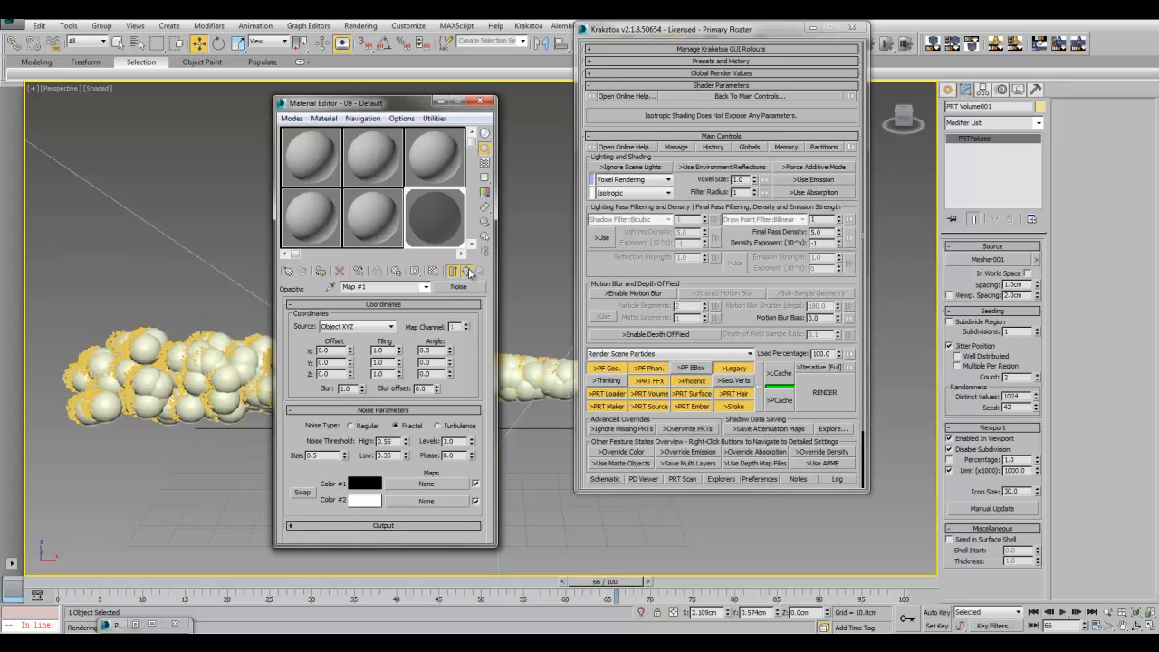
# Apply the dark noise material to the PRT Volume and move the timeline to frame 63.
pyautogui.click(465, 271)
pyautogui.moveTo(439, 226); pyautogui.dragTo(88, 353)
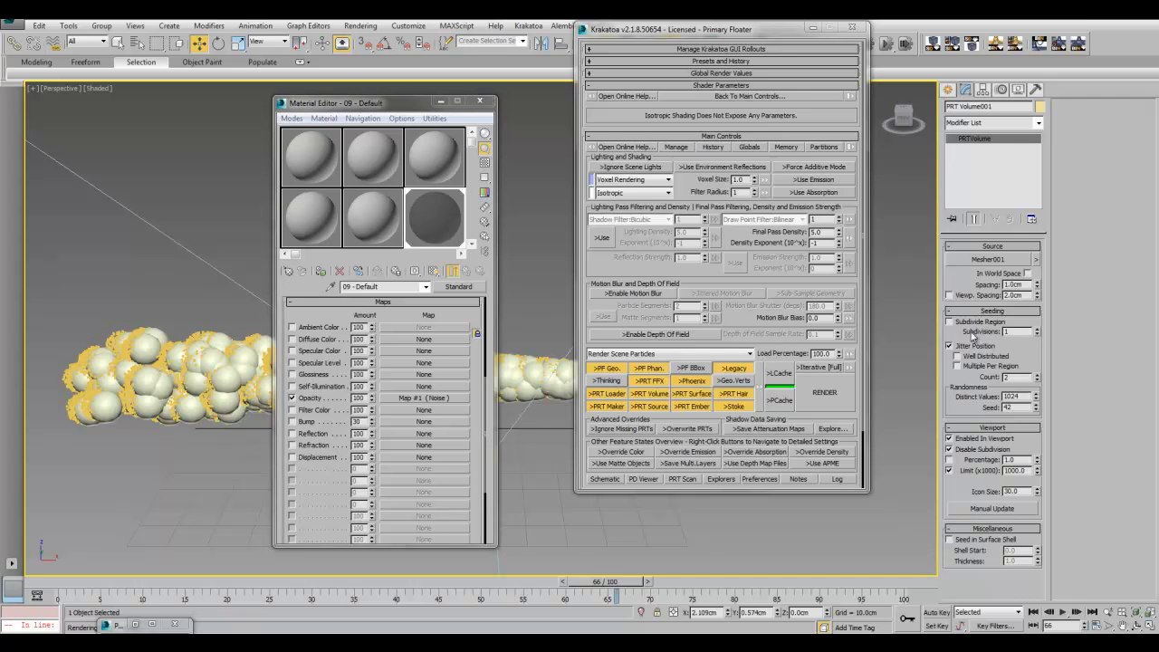
pyautogui.moveTo(441, 220); pyautogui.dragTo(114, 334)
pyautogui.moveTo(612, 581); pyautogui.dragTo(590, 581)
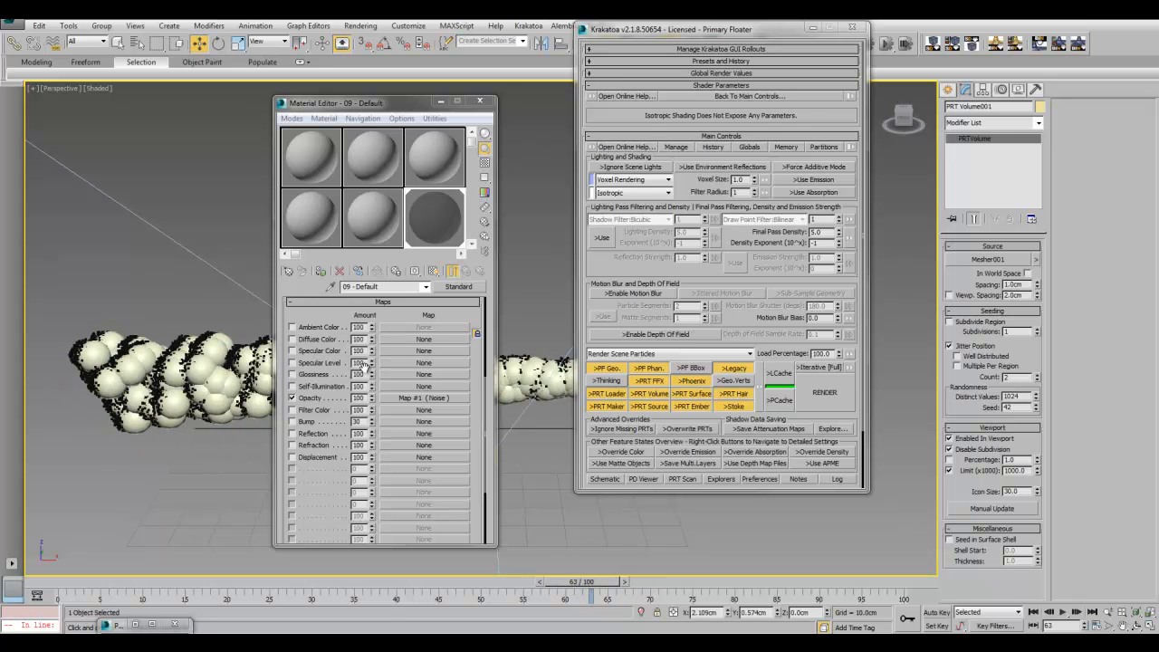
# Minimize the Material Editor, render frame 63, render it again from a closer view and close the image.
pyautogui.click(457, 100)
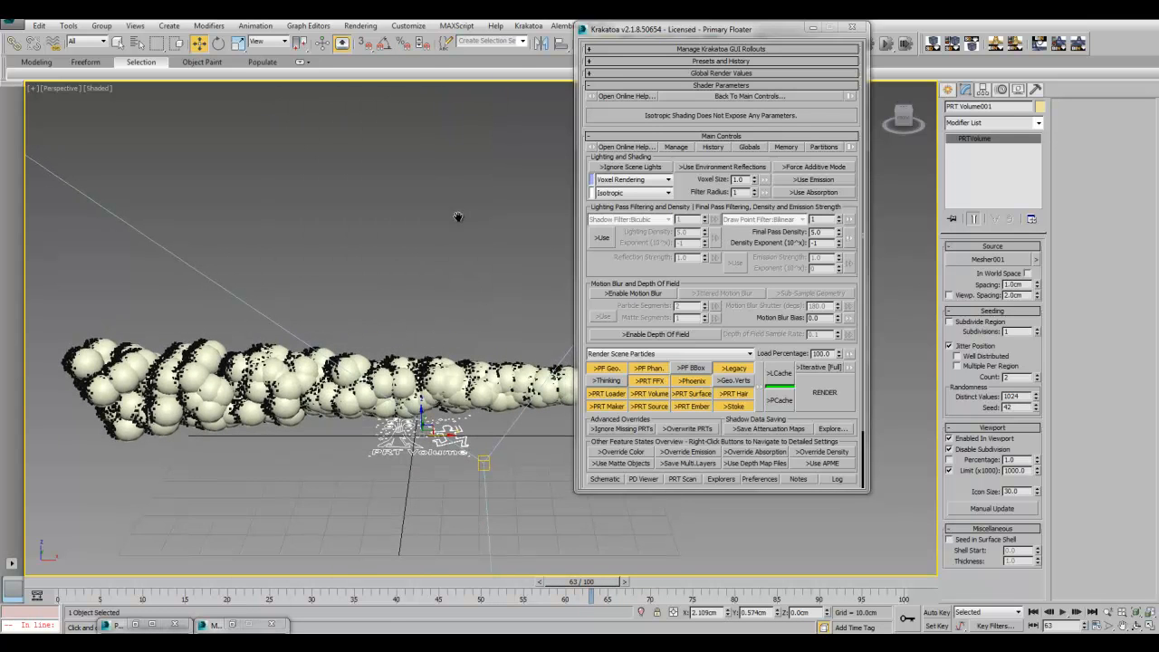
pyautogui.click(360, 26)
pyautogui.click(391, 43)
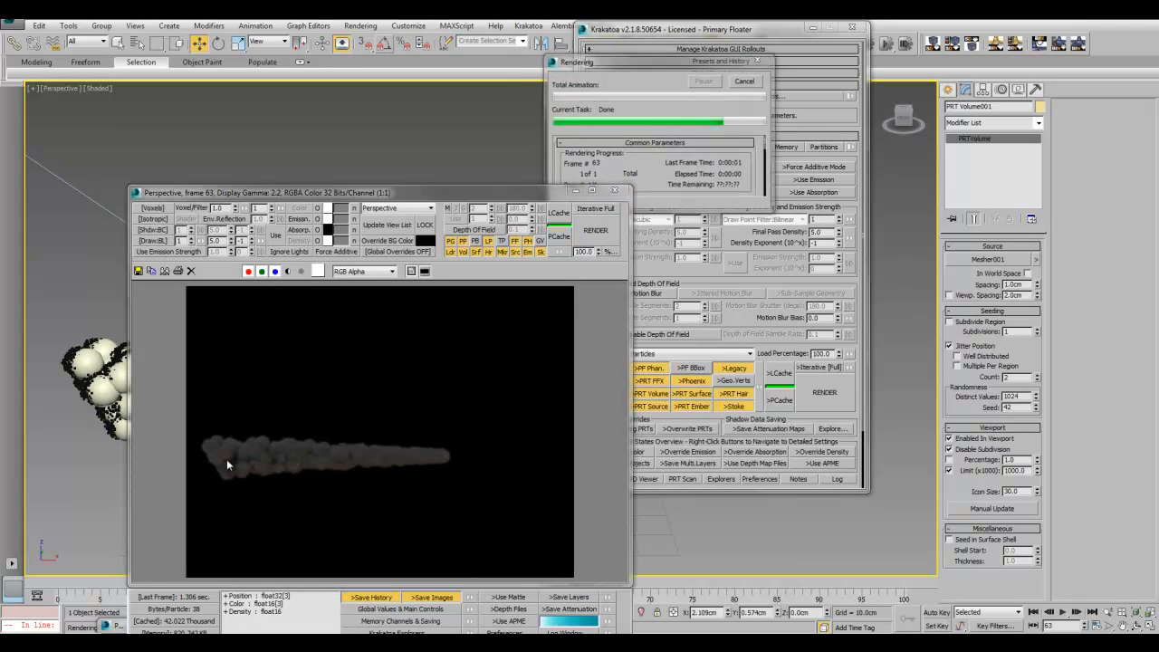
pyautogui.moveTo(380, 193); pyautogui.dragTo(490, 168)
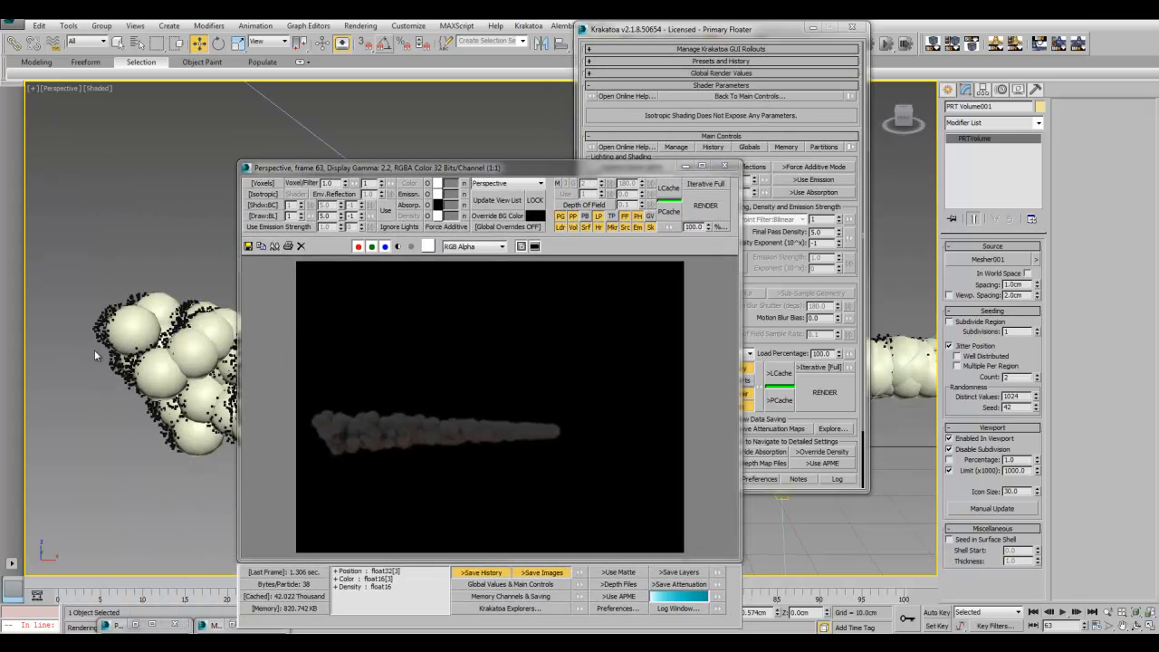
pyautogui.click(705, 205)
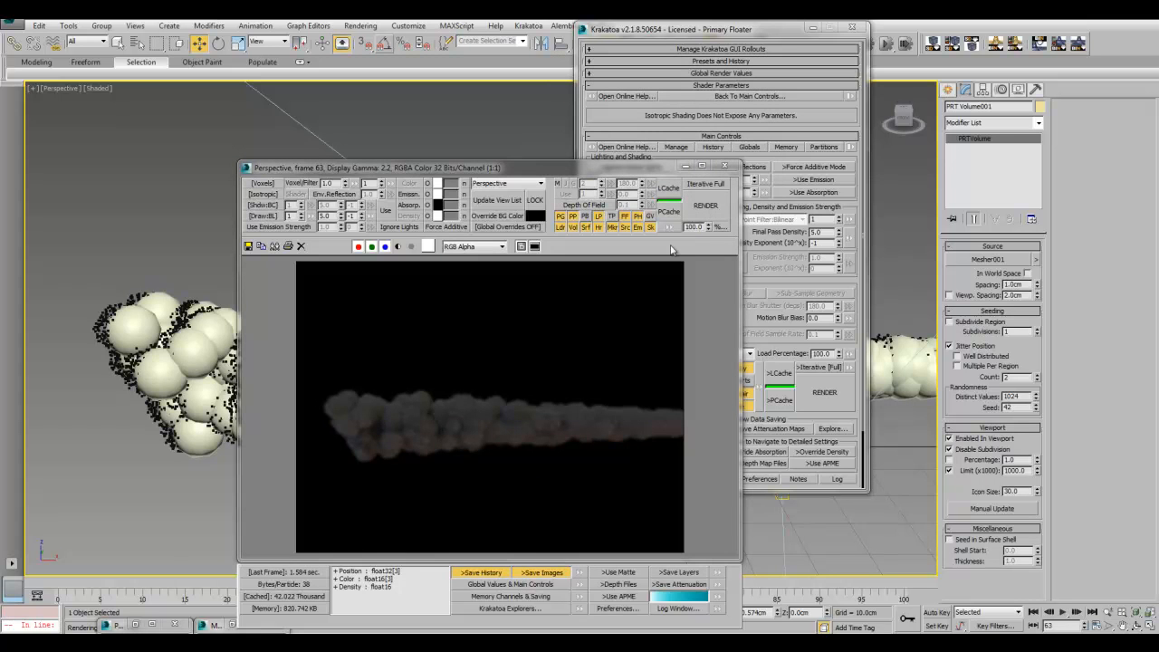
pyautogui.click(724, 165)
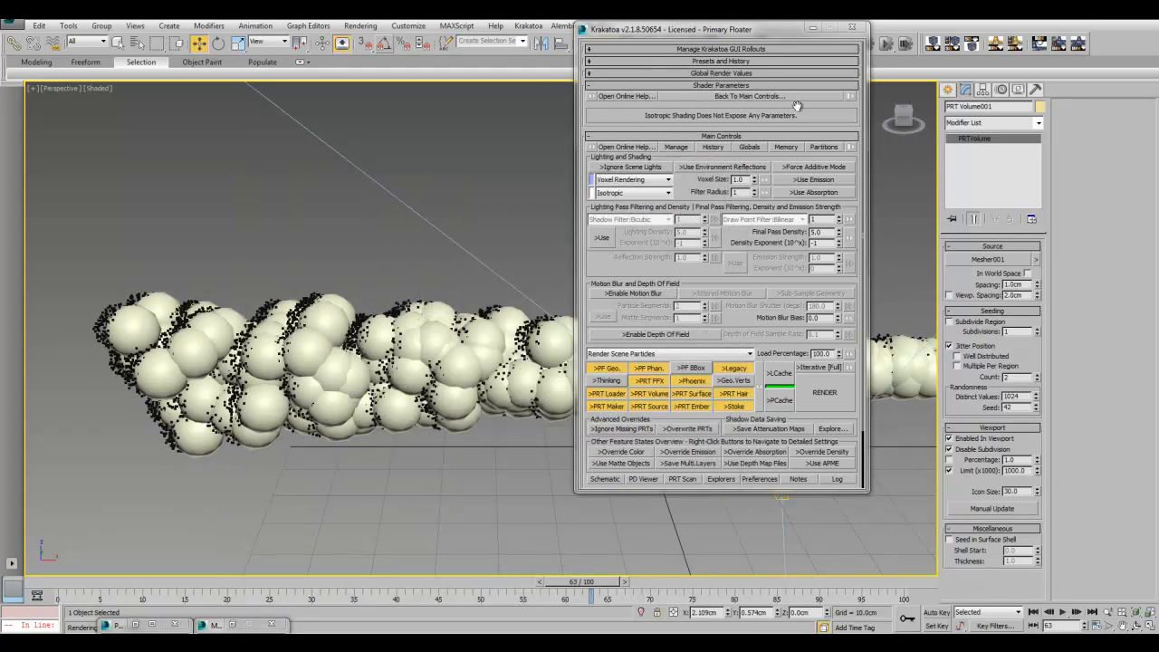
# Minimize the Krakatoa controls, set the PRT Volume's spacing to 0.5 cm, render frame 63 and close the image.
pyautogui.click(810, 24)
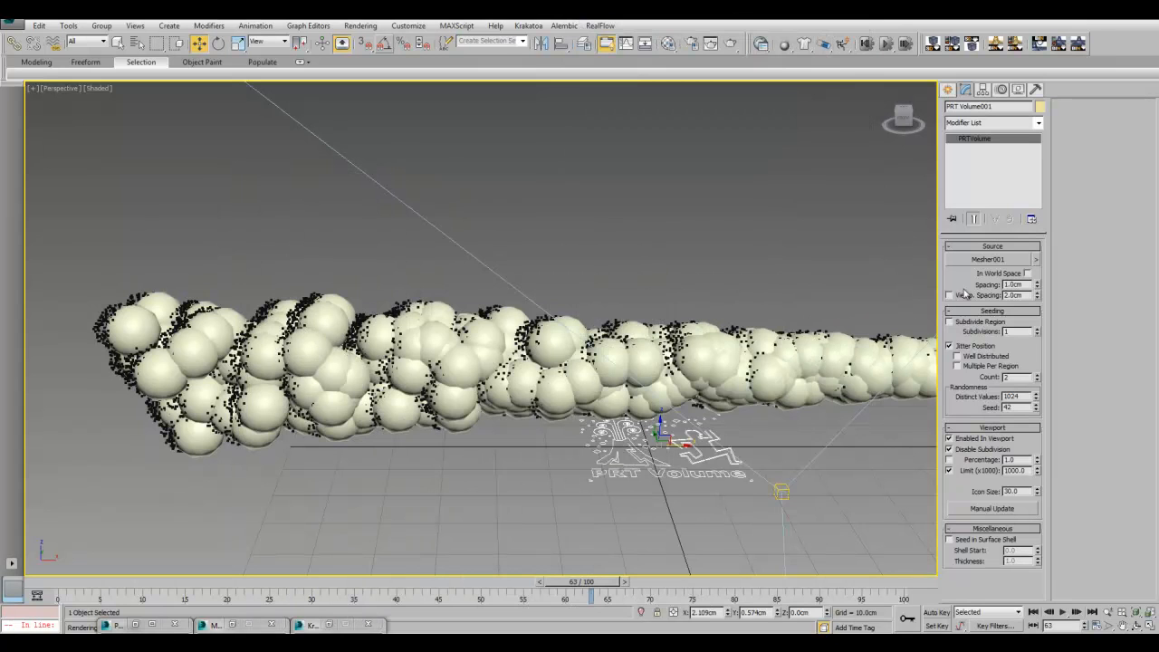
pyautogui.write('0.5')
pyautogui.press('Return')
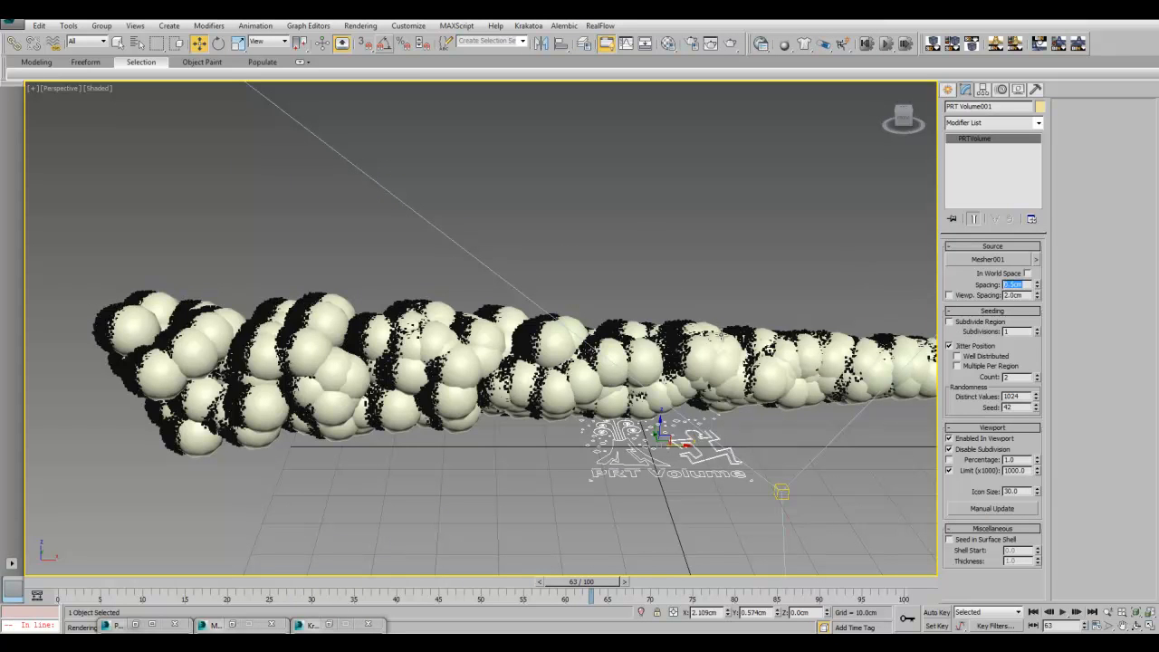
pyautogui.moveTo(626, 302); pyautogui.dragTo(595, 299, button='middle')
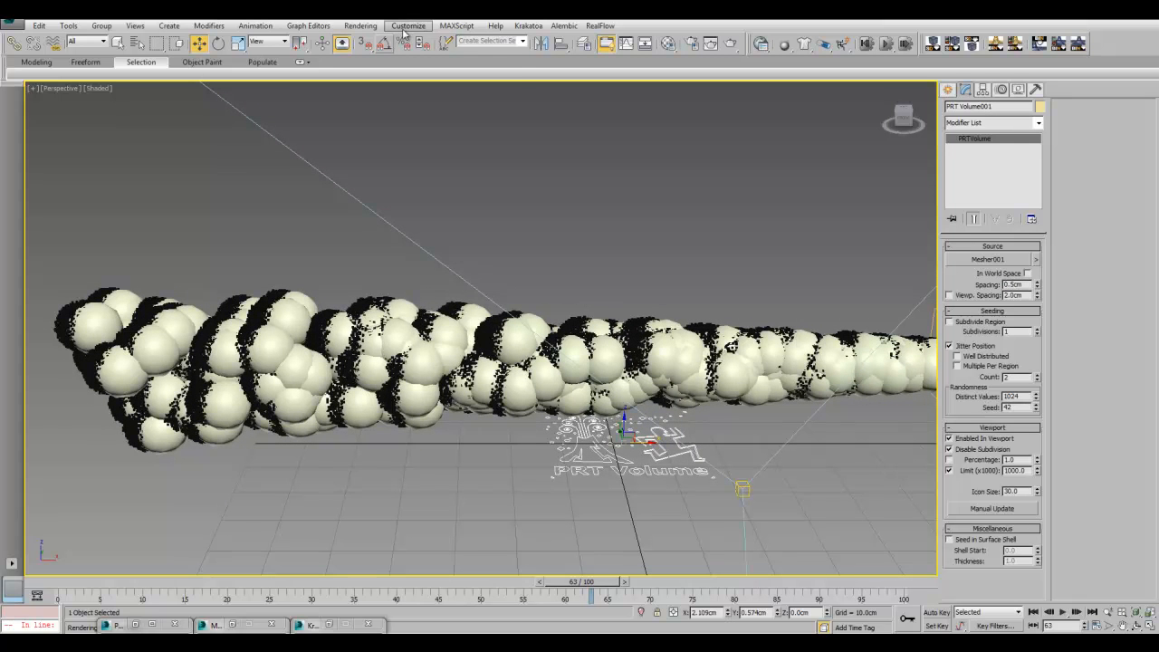
pyautogui.click(360, 25)
pyautogui.click(364, 39)
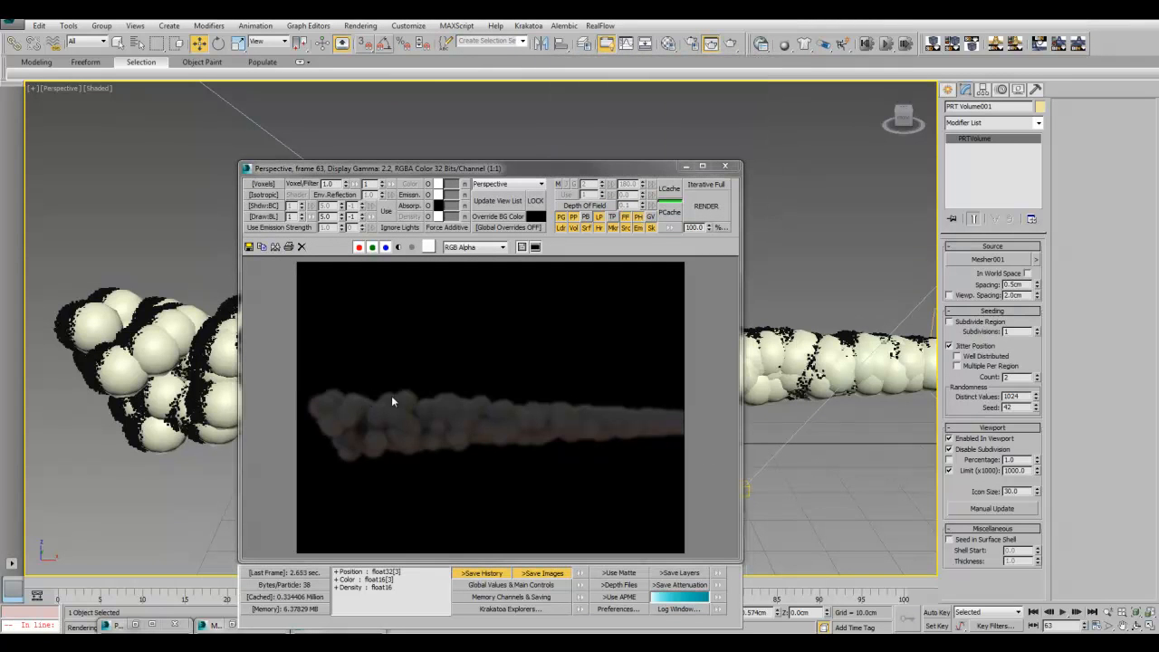
pyautogui.click(726, 166)
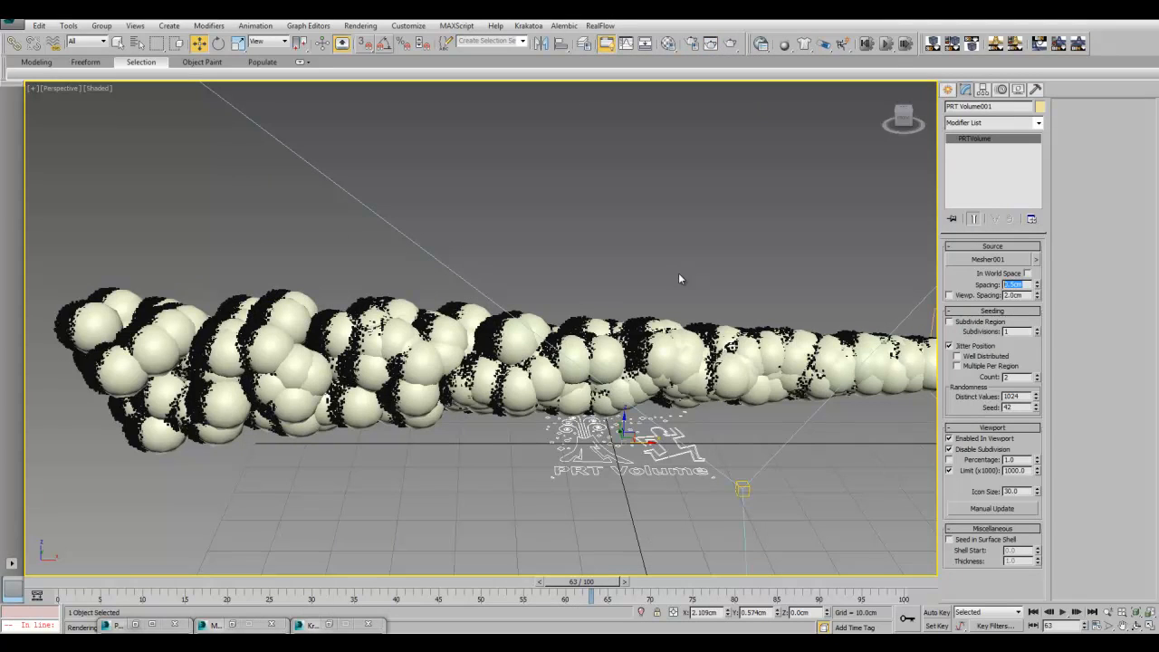
# Set the PRT Volume's spacing to 1.5 cm, render frame 63 to compare the detail and close the image.
pyautogui.press('Return')
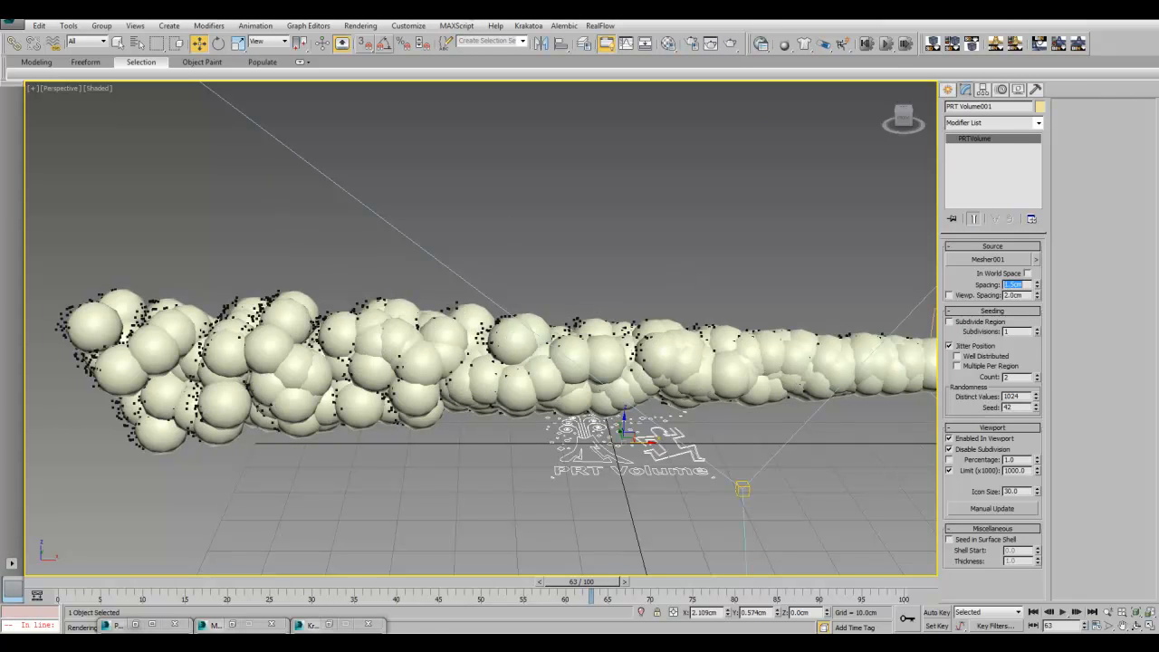
pyautogui.click(360, 25)
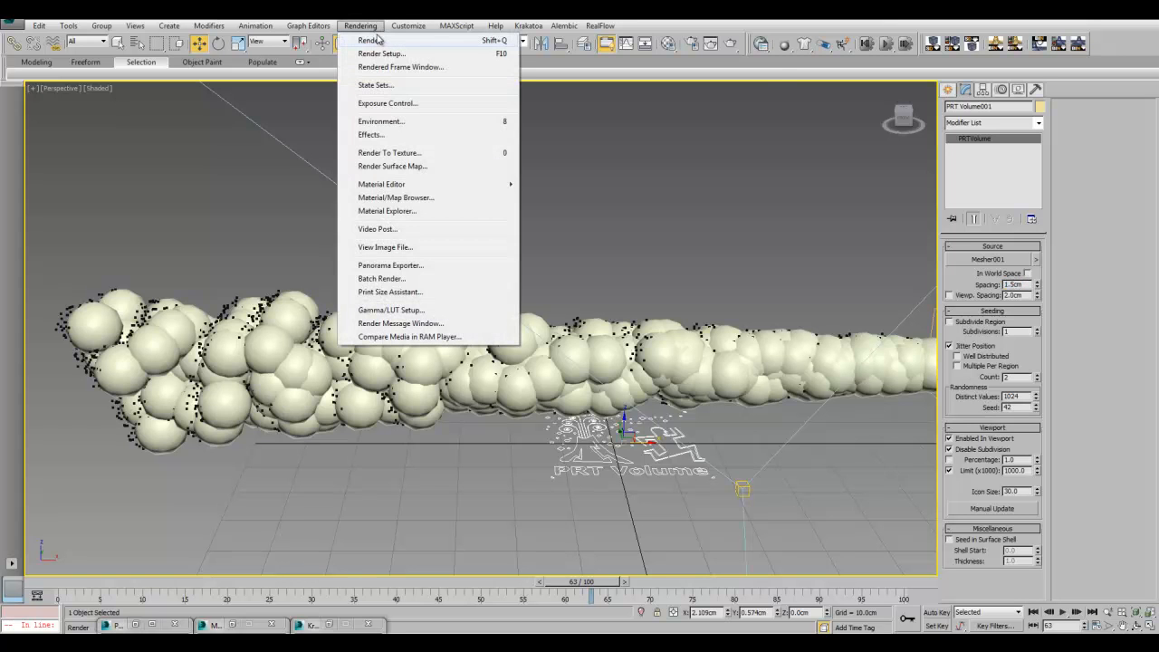
pyautogui.click(384, 44)
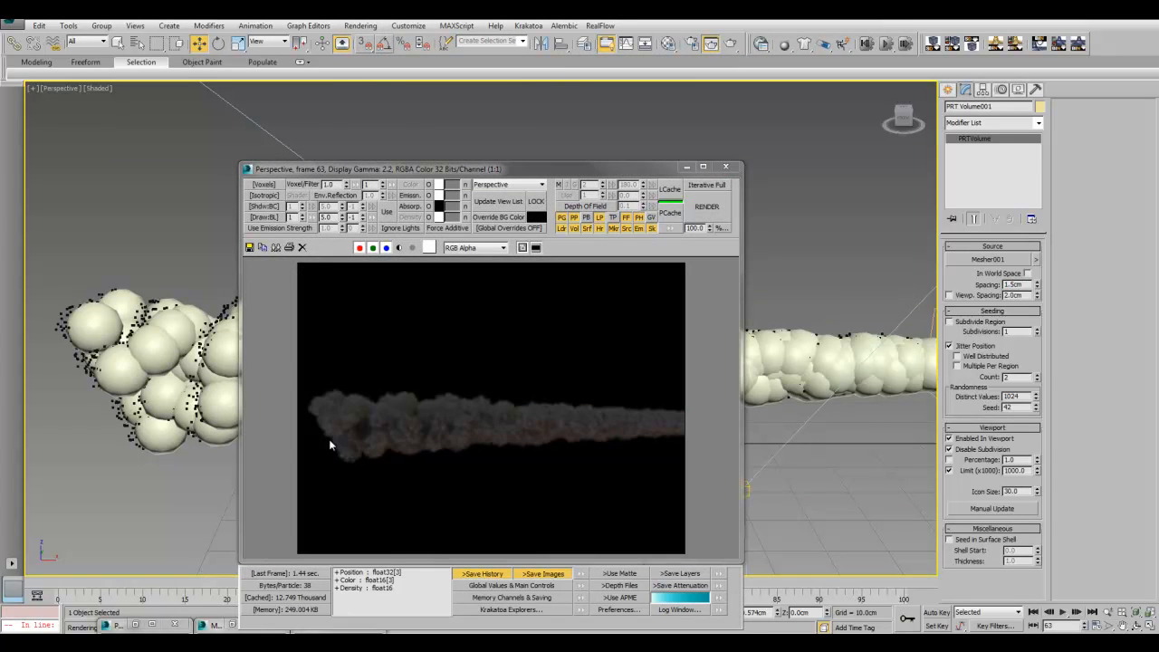
pyautogui.scroll(6, 207, 332)
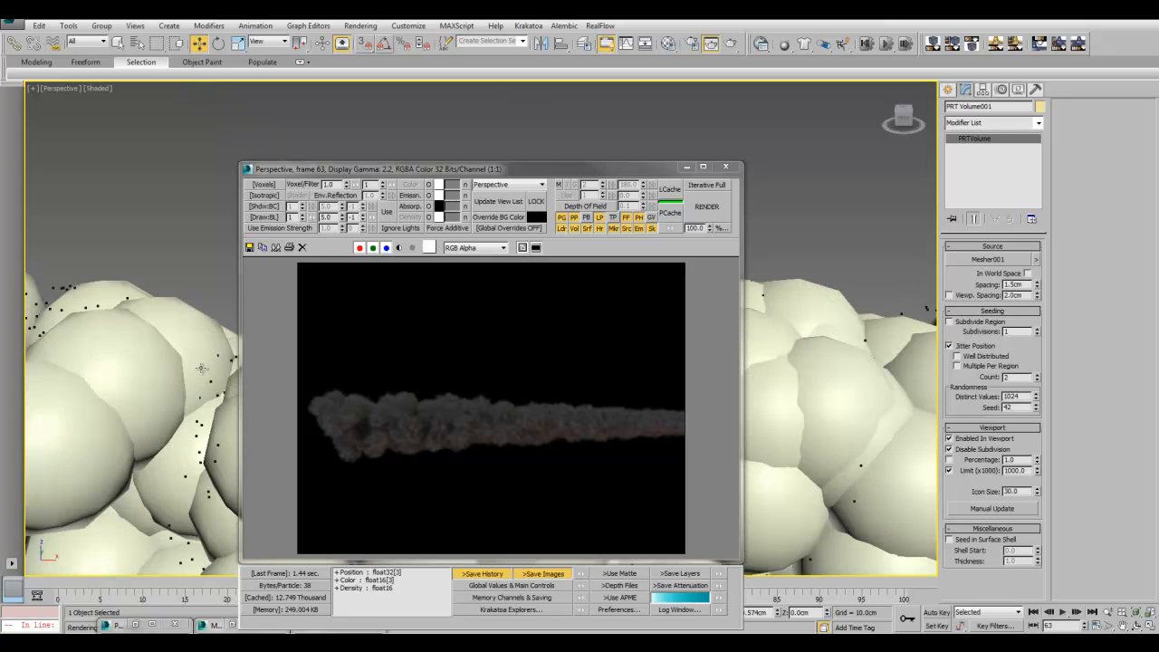
pyautogui.scroll(-4, 159, 319)
pyautogui.scroll(-4, 156, 318)
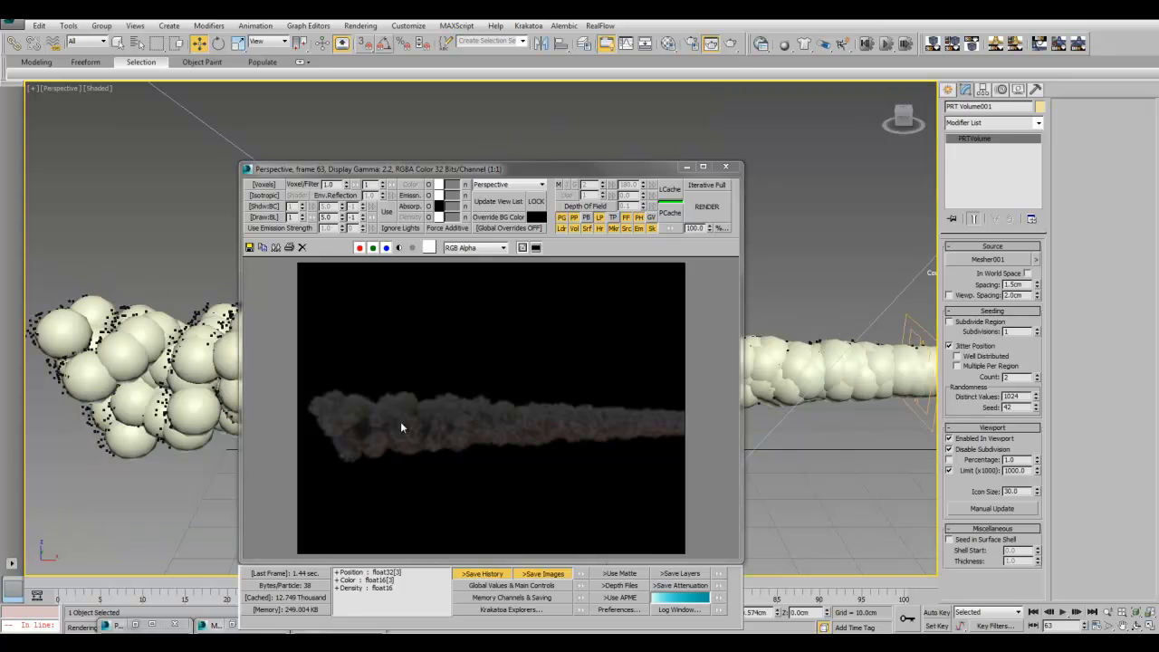
pyautogui.click(725, 167)
# Set the PRT Volume's spacing to 2.0 cm and render frame 63 again.
pyautogui.moveTo(1023, 284); pyautogui.dragTo(845, 289)
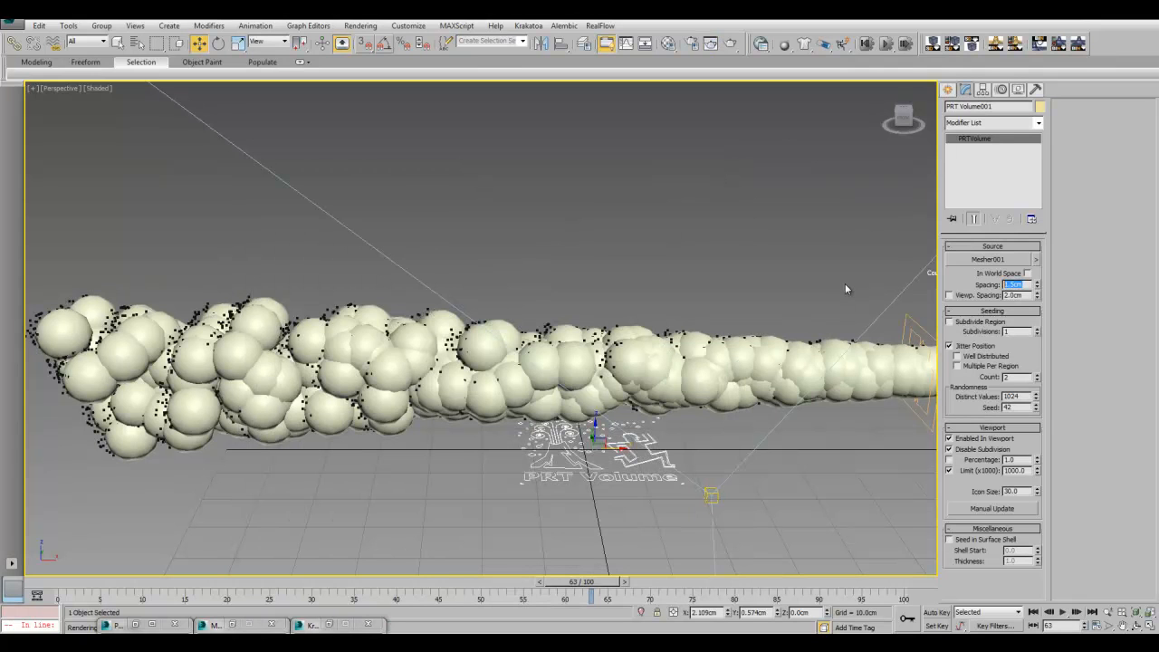
pyautogui.write('1')
pyautogui.press('Return')
pyautogui.write('0')
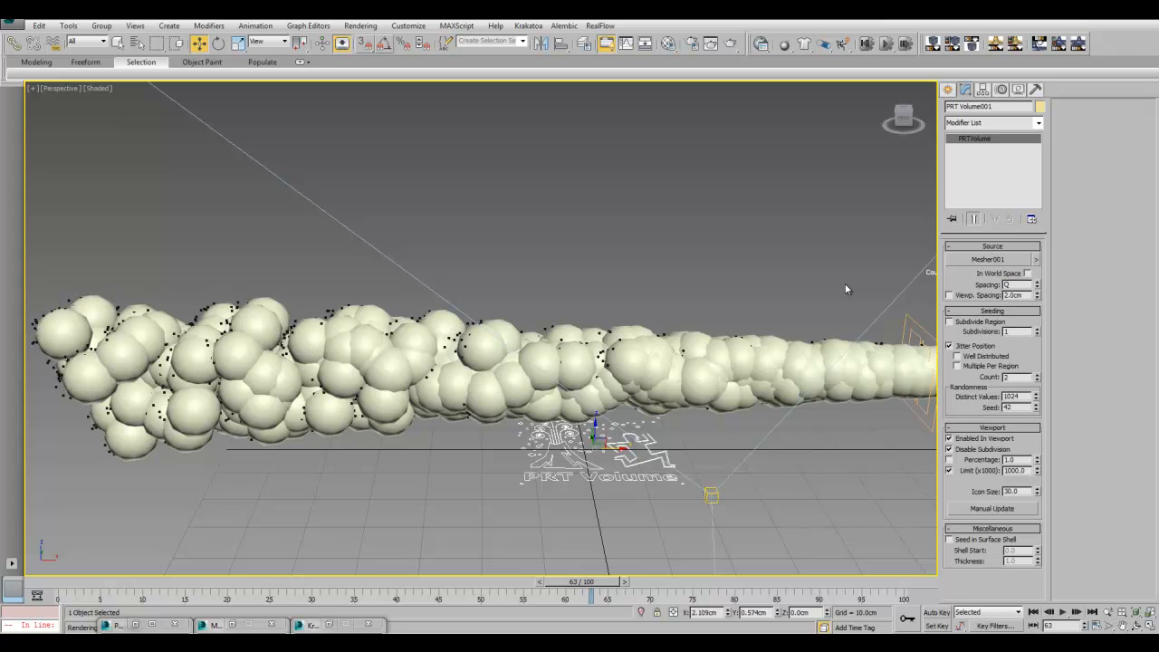
pyautogui.press('Return')
pyautogui.click(360, 26)
pyautogui.click(362, 38)
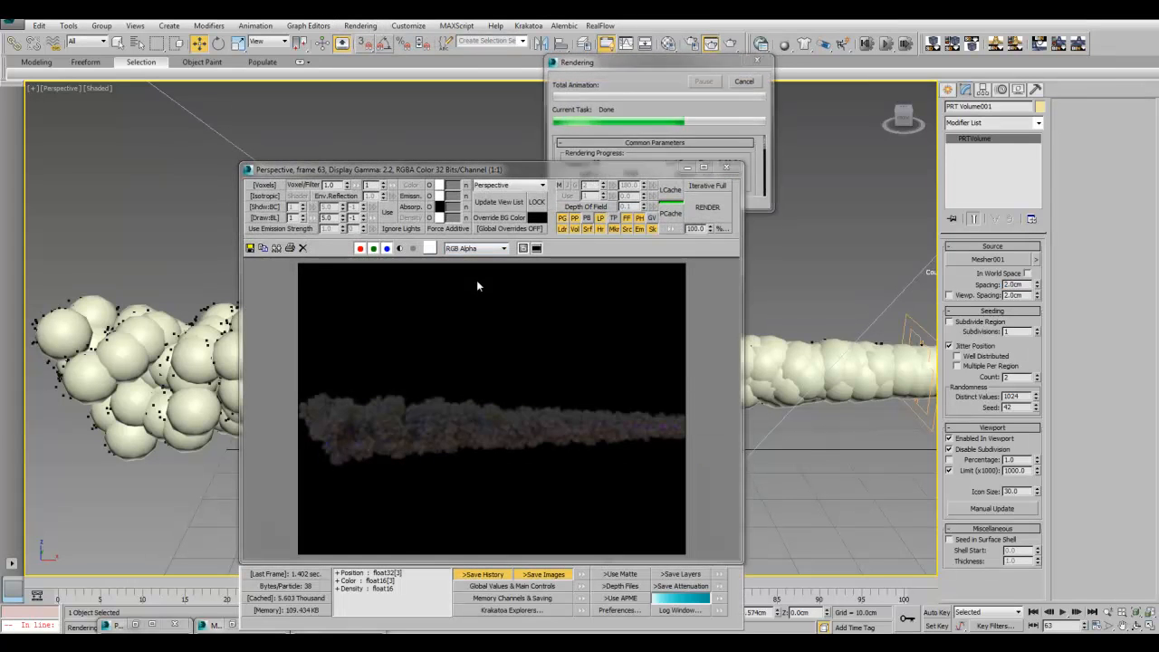
# Set the PRT Volume's spacing to 1.25 cm, render frame 63 again and minimize the rendered image.
pyautogui.doubleClick(1015, 285)
pyautogui.write('1')
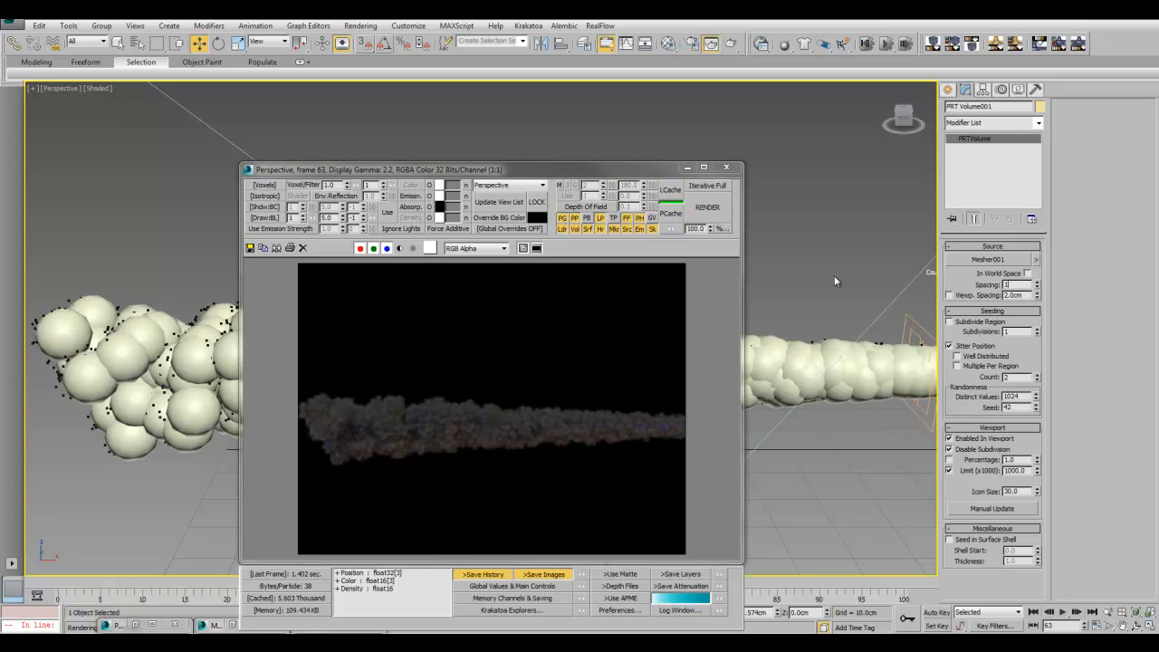
pyautogui.write('.0')
pyautogui.press('Return')
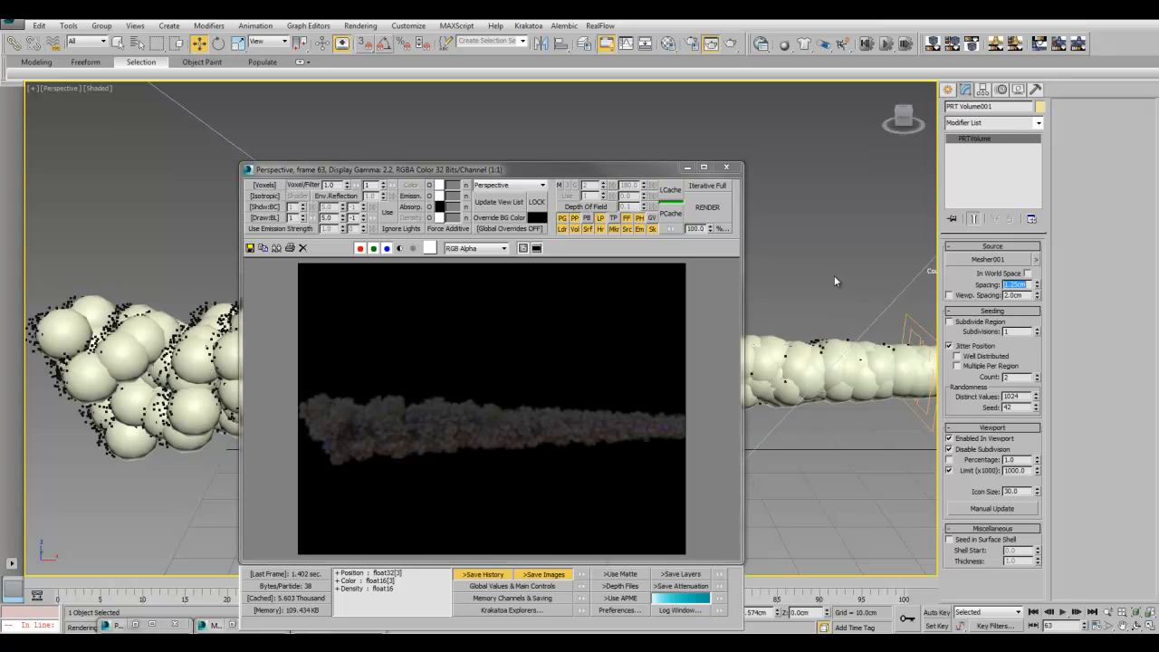
pyautogui.click(705, 211)
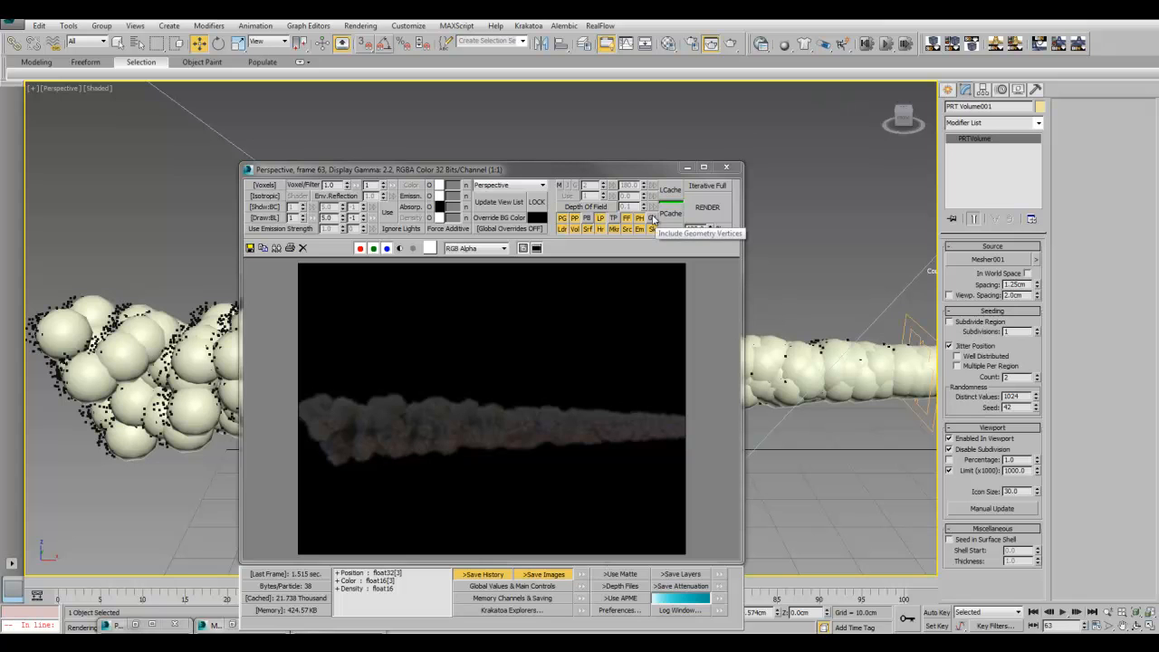
pyautogui.click(686, 167)
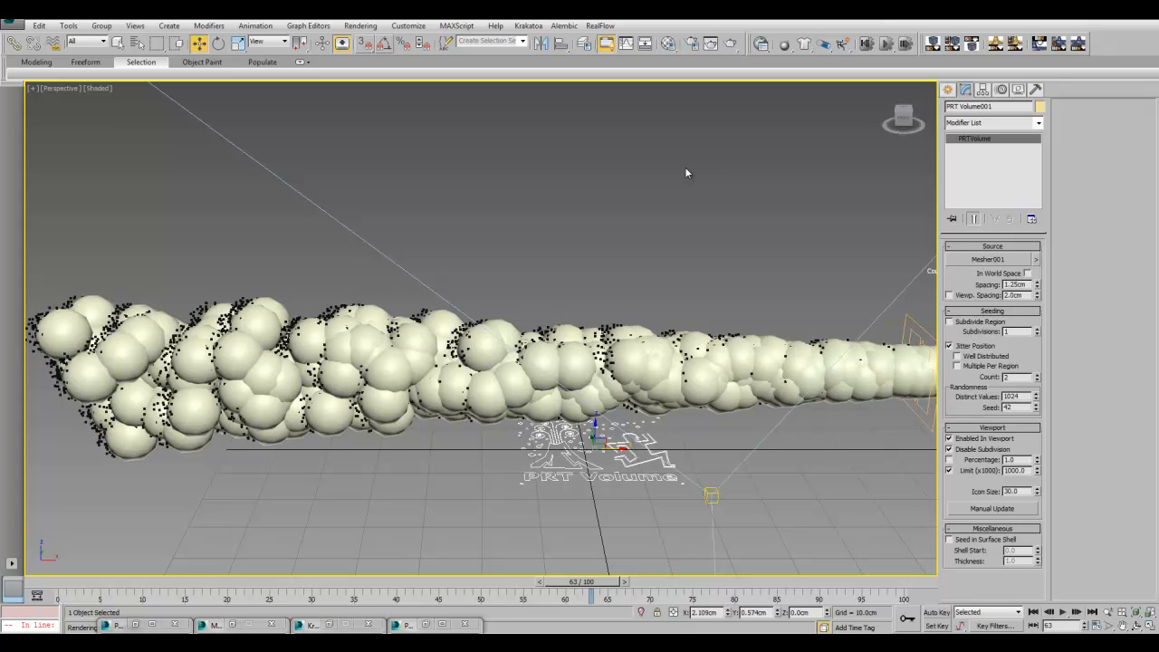
# Show the Krakatoa geometry object types available for creation and frame the whole particle stream in the Perspective view.
pyautogui.moveTo(737, 166); pyautogui.dragTo(715, 167, button='middle')
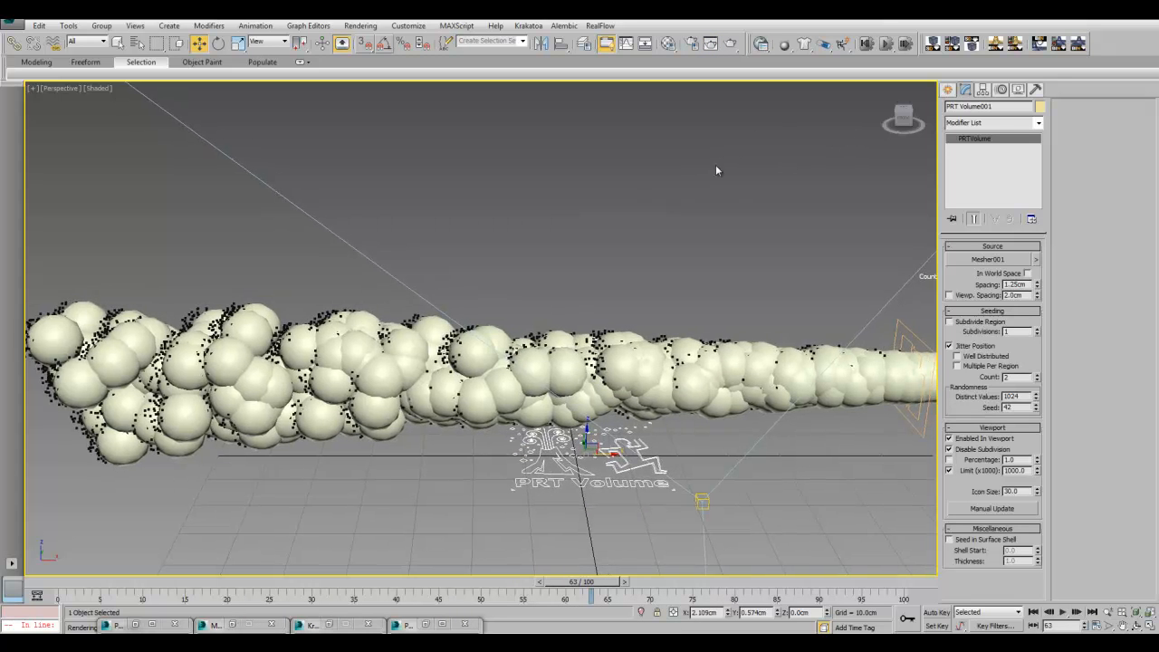
pyautogui.scroll(-3, 715, 167)
pyautogui.scroll(3, 668, 200)
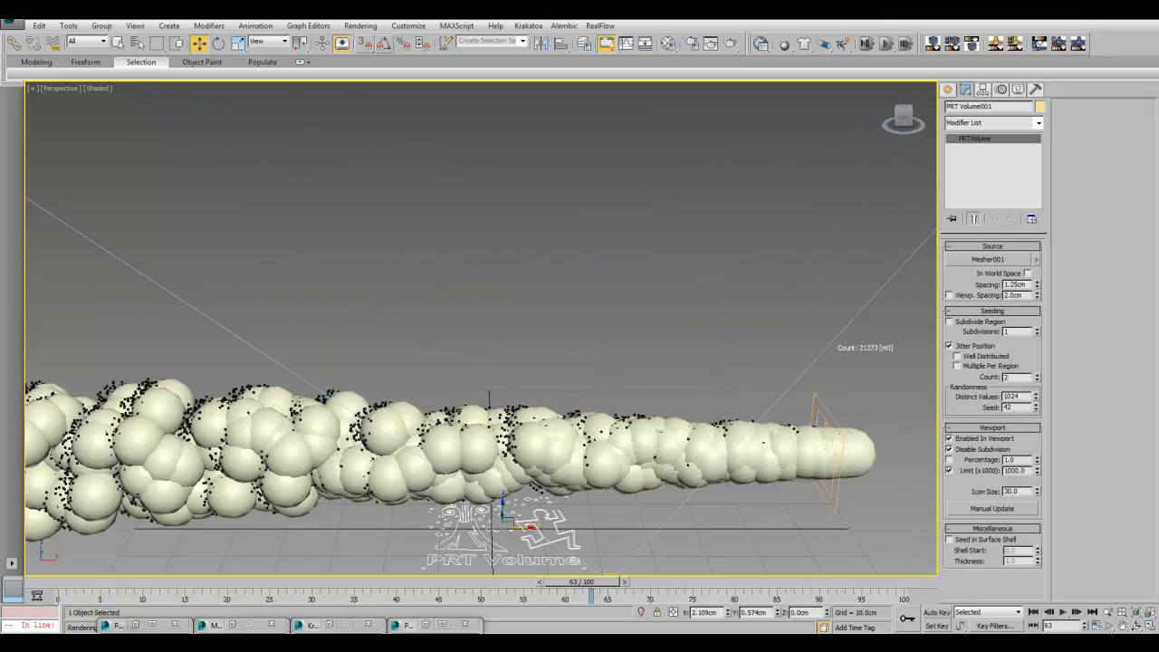
pyautogui.click(947, 90)
pyautogui.click(952, 109)
pyautogui.scroll(1, 634, 147)
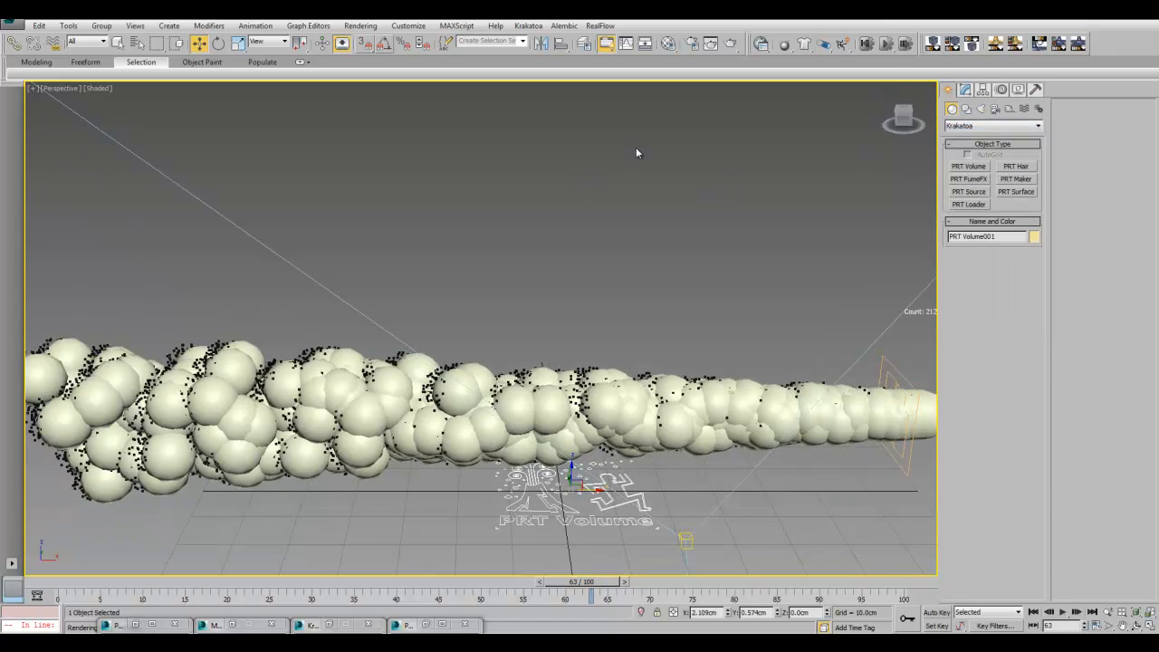
pyautogui.scroll(-4, 628, 150)
pyautogui.scroll(4, 608, 174)
pyautogui.scroll(-2, 606, 174)
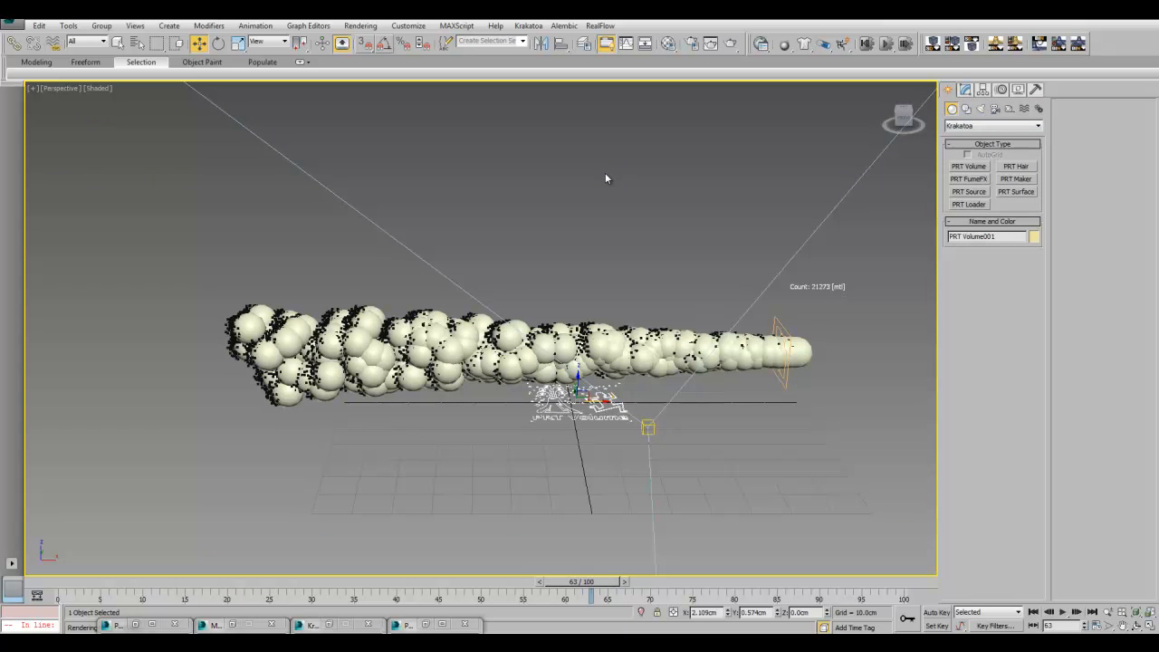